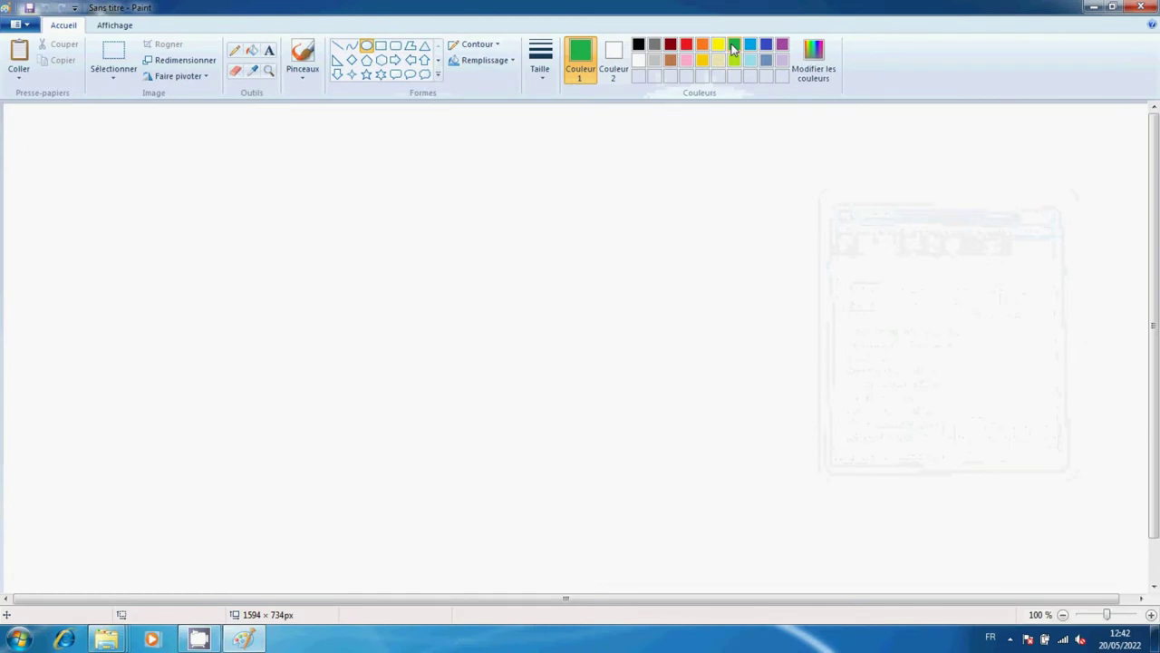
Draw a green circle for the head and a flat dark red ellipse about 151 × 25 px inside its lower half as the mouth.
left_click_drag(438, 237, 620, 416)
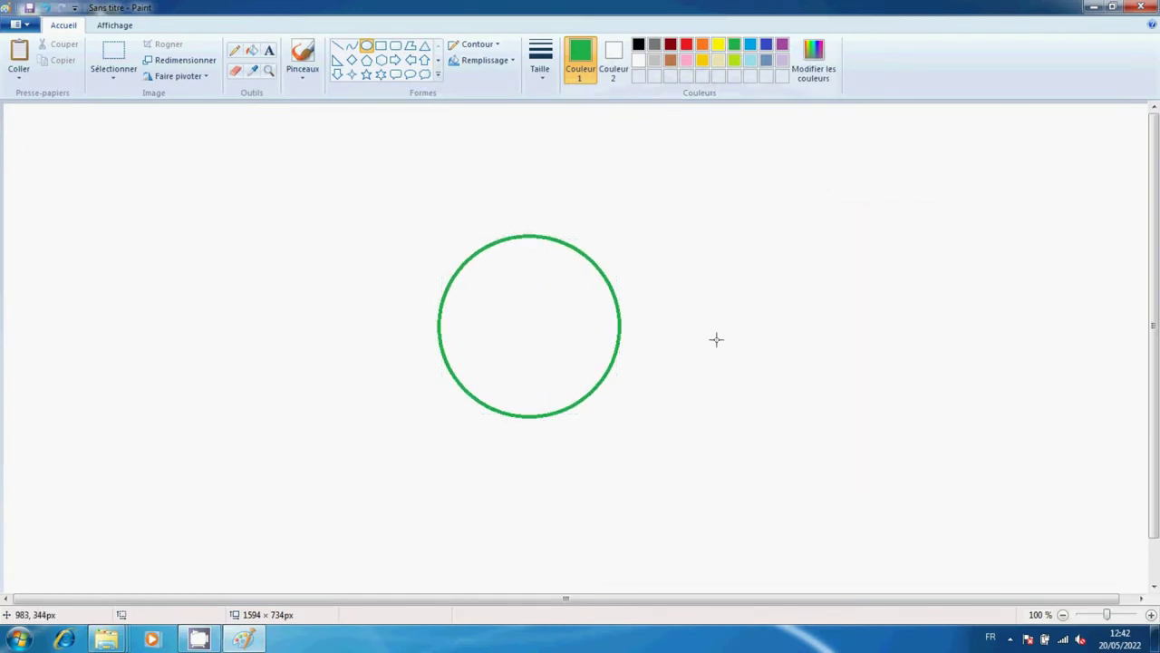
left_click(670, 46)
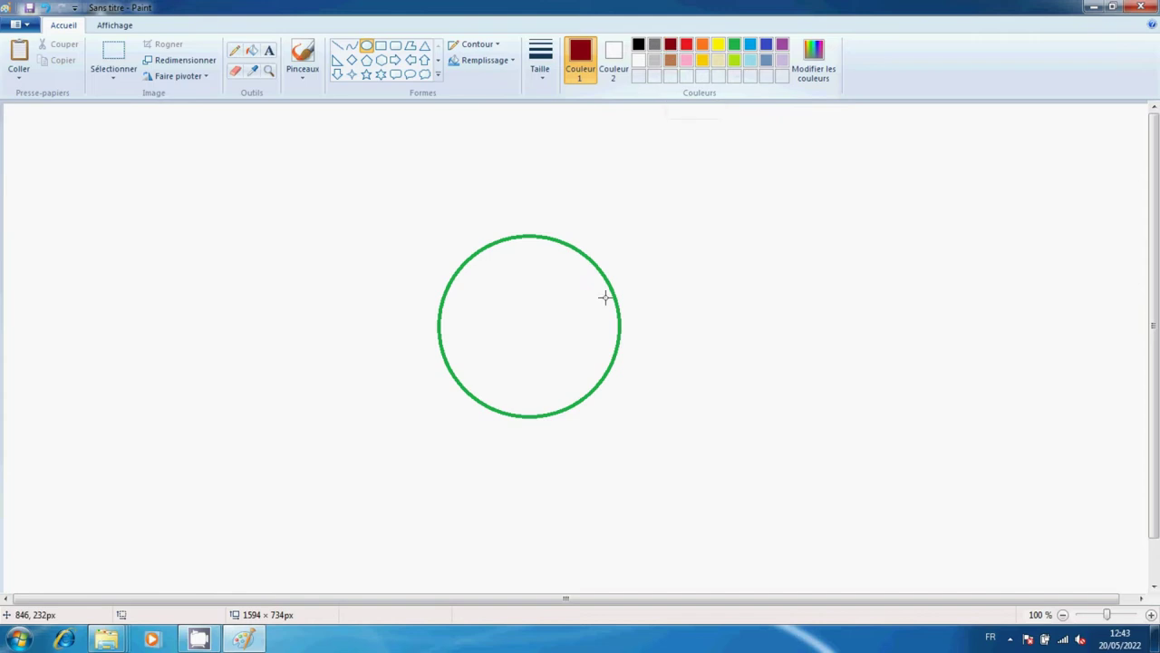
left_click_drag(472, 355, 581, 373)
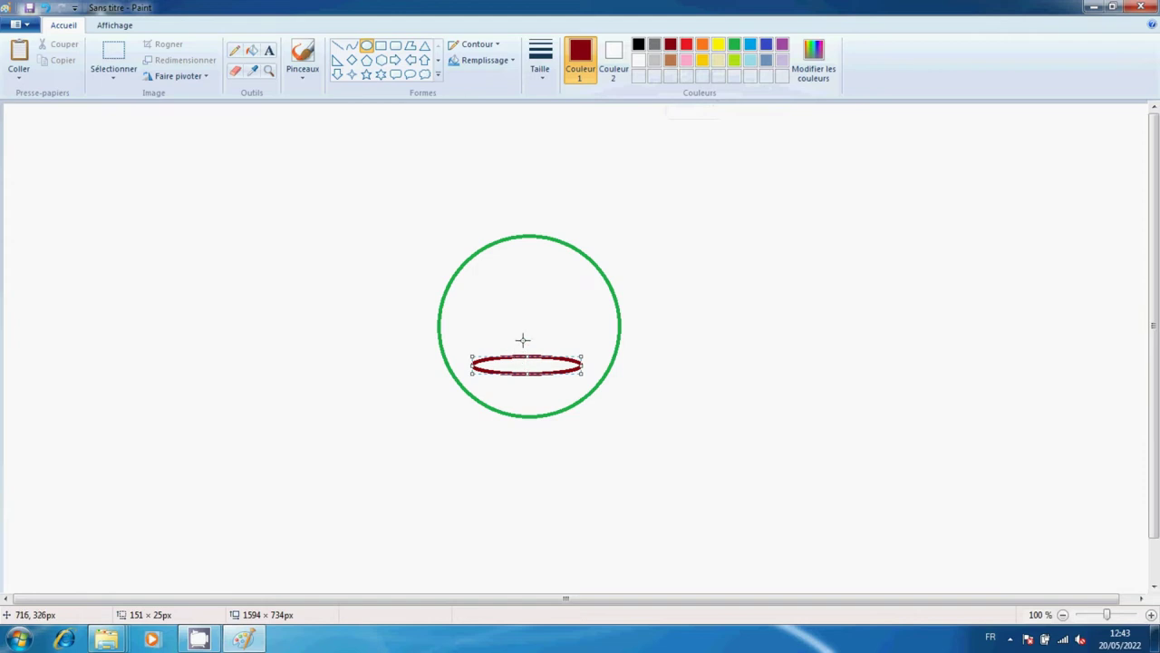
key("Right")
key("Right")
key("Right")
key("Right")
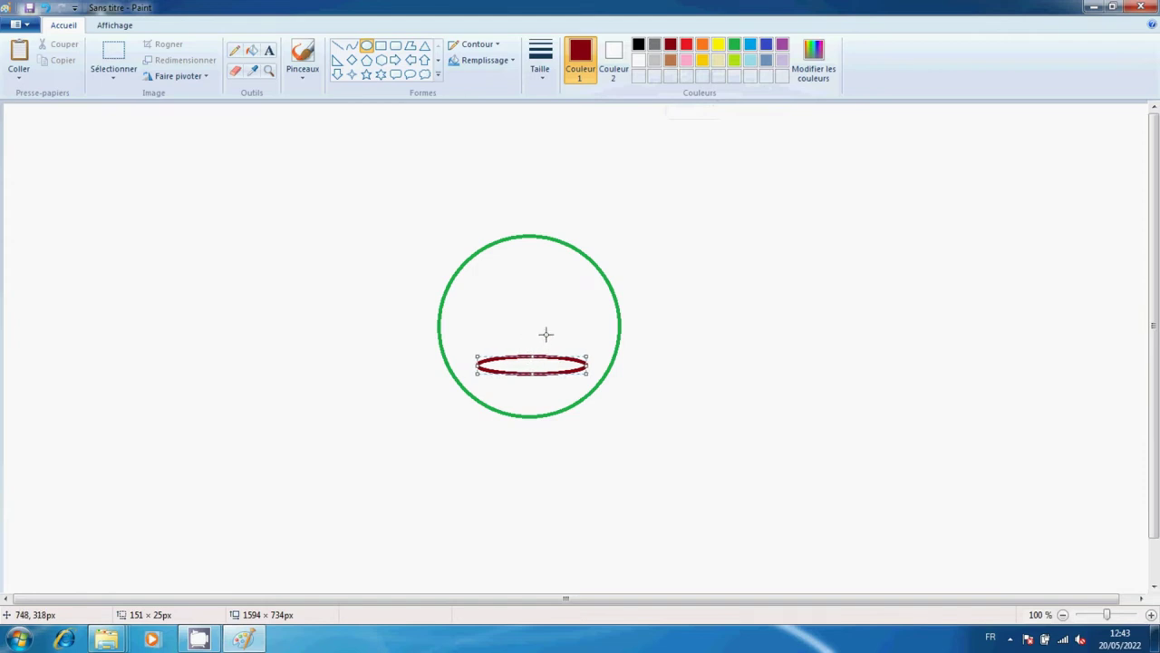
left_click(704, 363)
Draw a small black oval in the empty area above and to the right of the head.
left_click(639, 45)
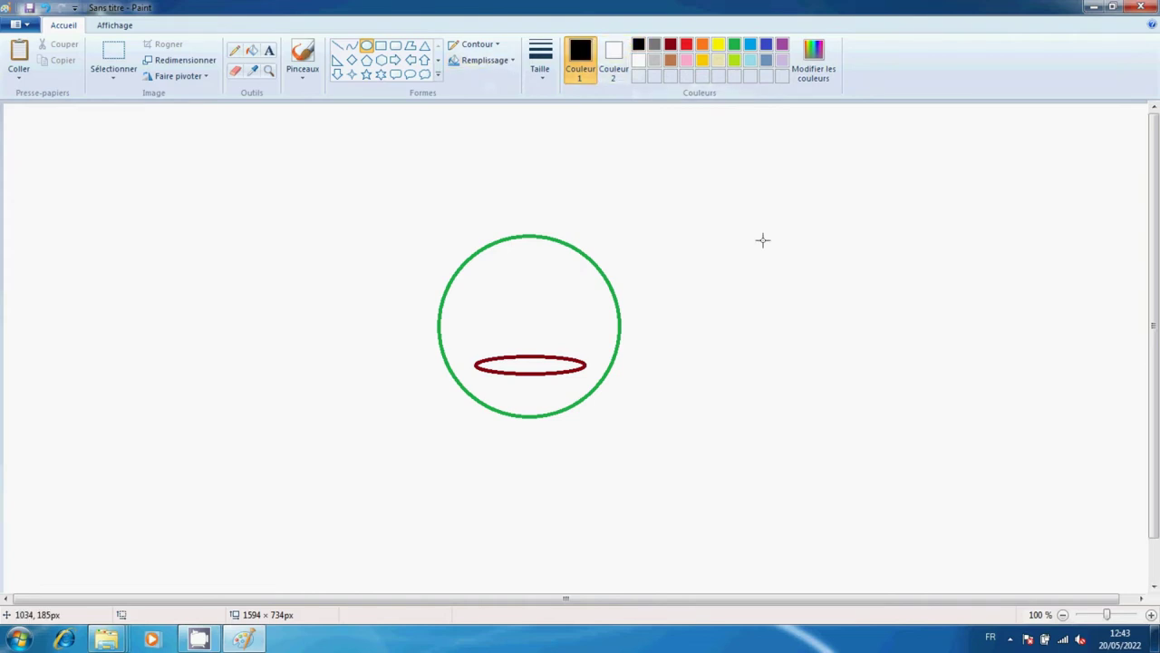
left_click_drag(735, 189, 753, 211)
left_click(783, 217)
Copy the small black oval with a rectangular selection and paste two copies inside the head as the left and right eyes.
left_click(117, 80)
left_click(125, 110)
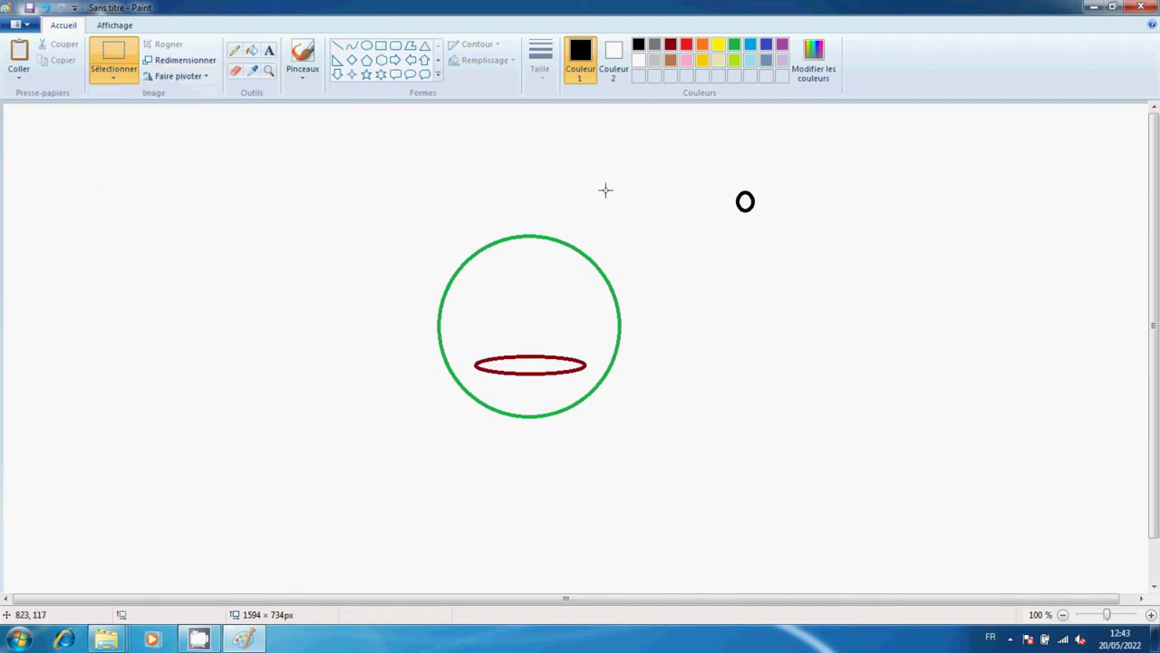
left_click_drag(728, 181, 768, 218)
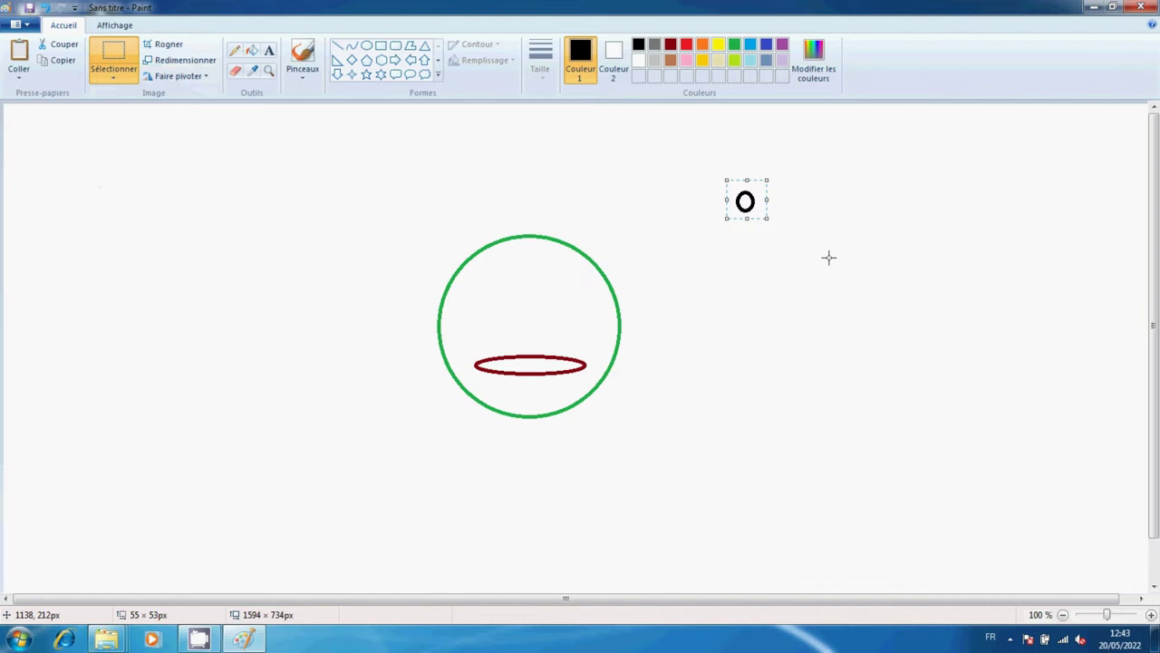
key("ctrl+v")
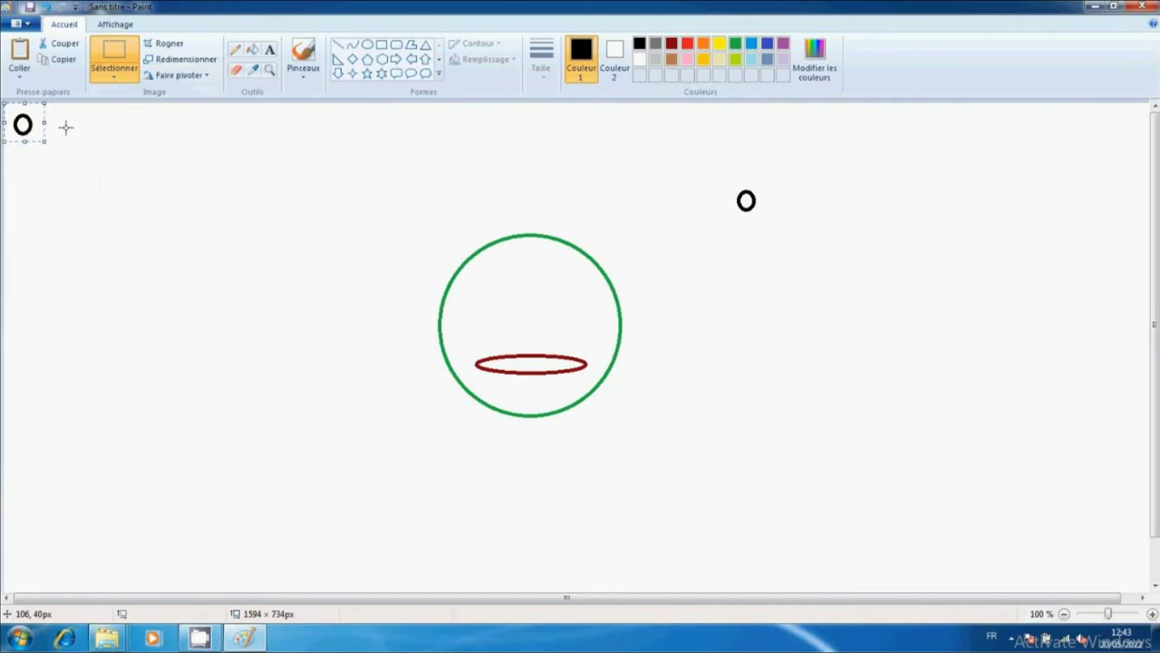
left_click_drag(22, 124, 475, 298)
left_click(661, 311)
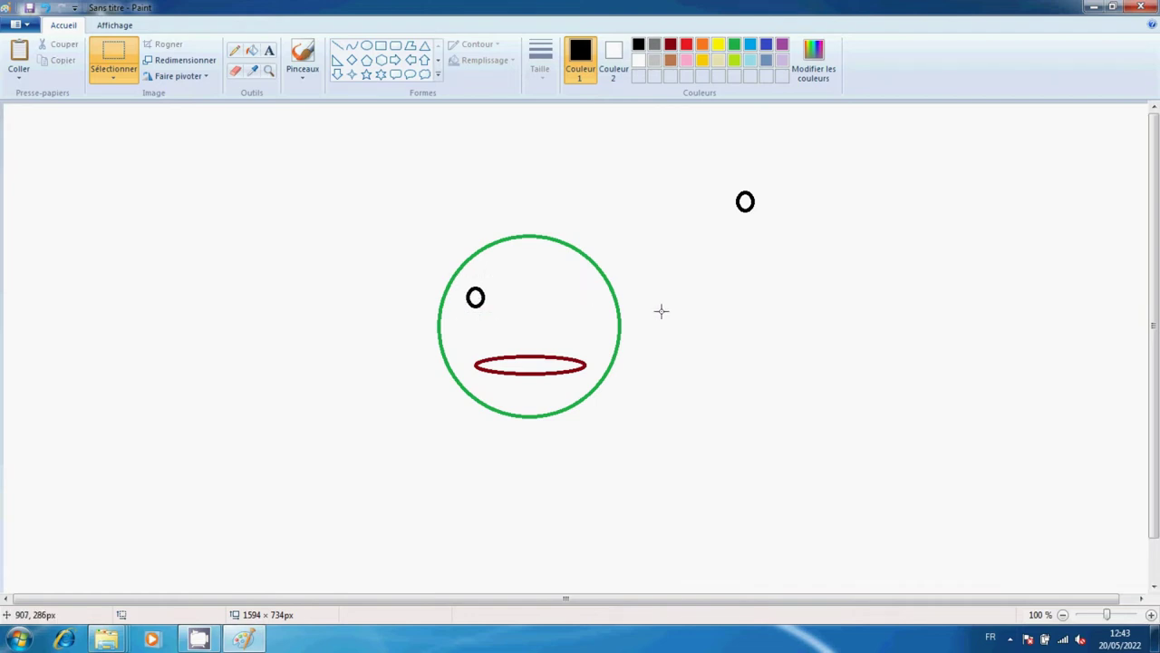
key("ctrl+v")
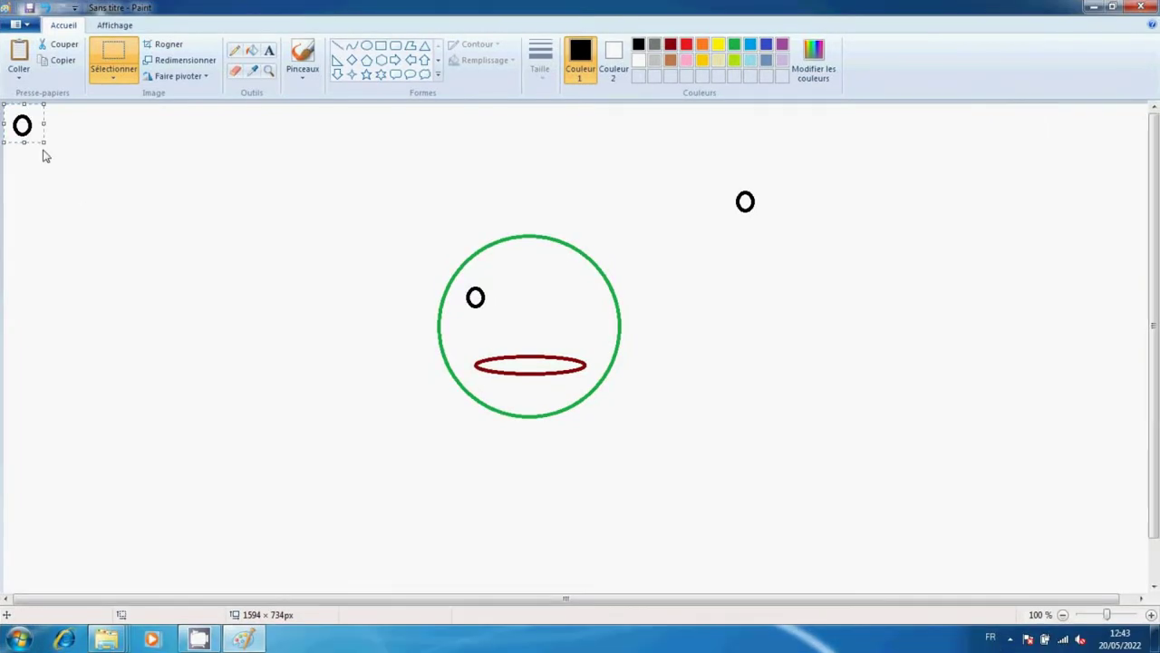
left_click_drag(20, 122, 587, 292)
left_click(683, 292)
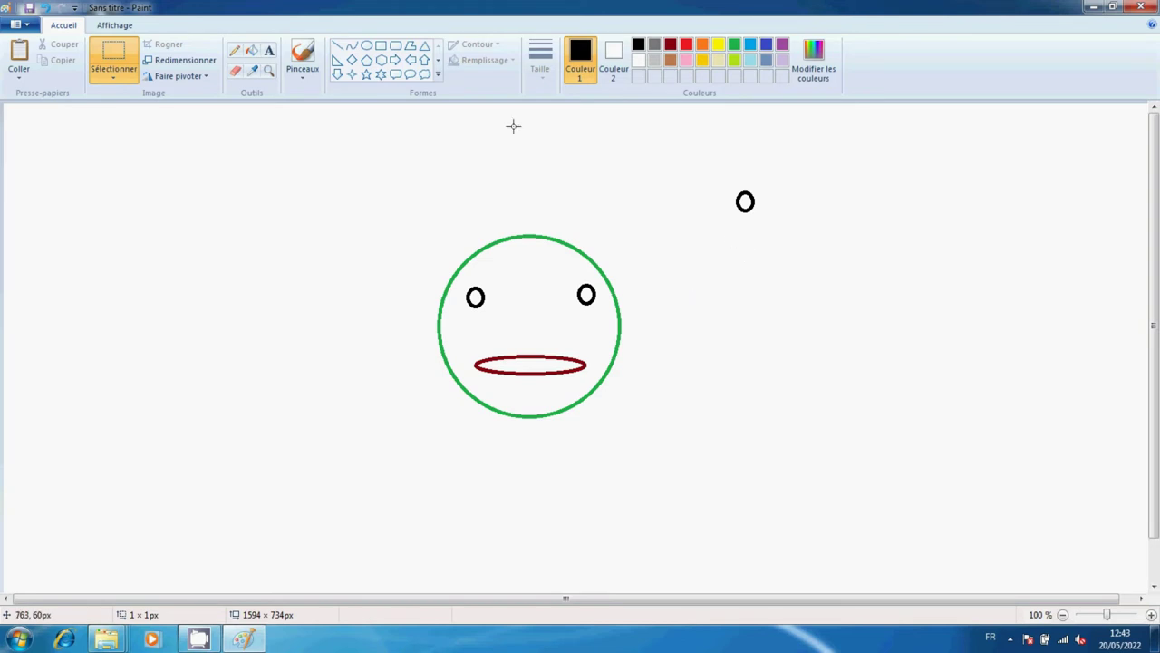
Draw two slightly larger black ovals, one around the original small oval and one in the empty area right of the face.
left_click(366, 47)
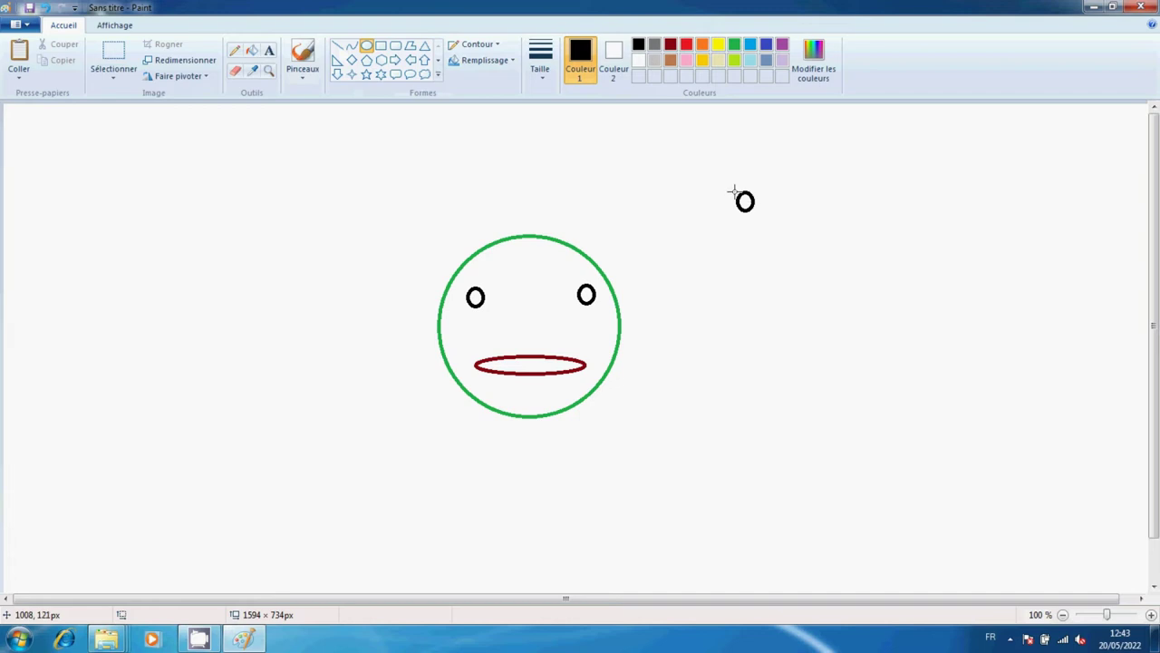
left_click_drag(733, 189, 756, 214)
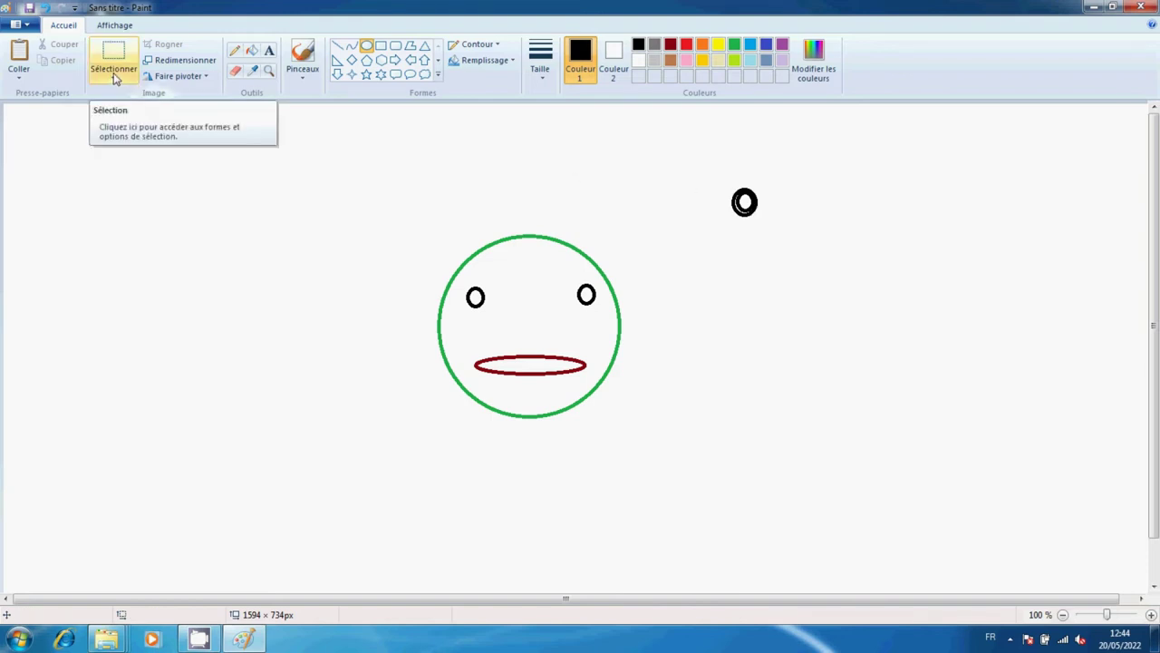
left_click_drag(832, 257, 858, 287)
left_click(898, 284)
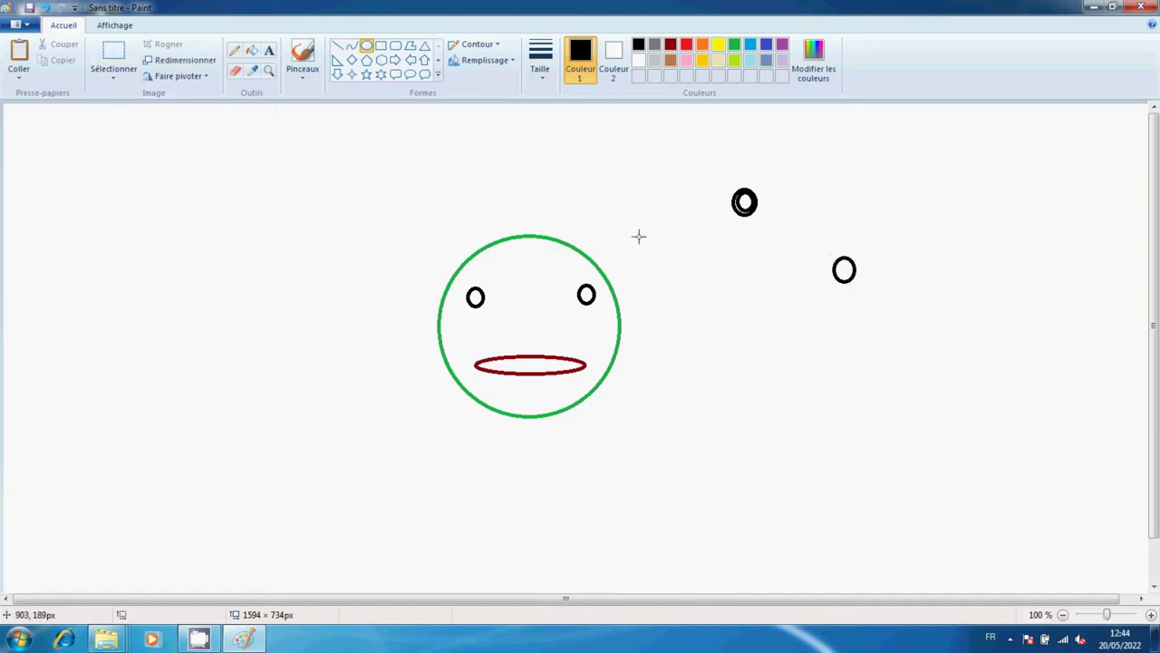
Copy the separate larger oval and paste 14 overlapping copies along the head's upper outline, from left to right, as the first row of curls.
left_click(115, 72)
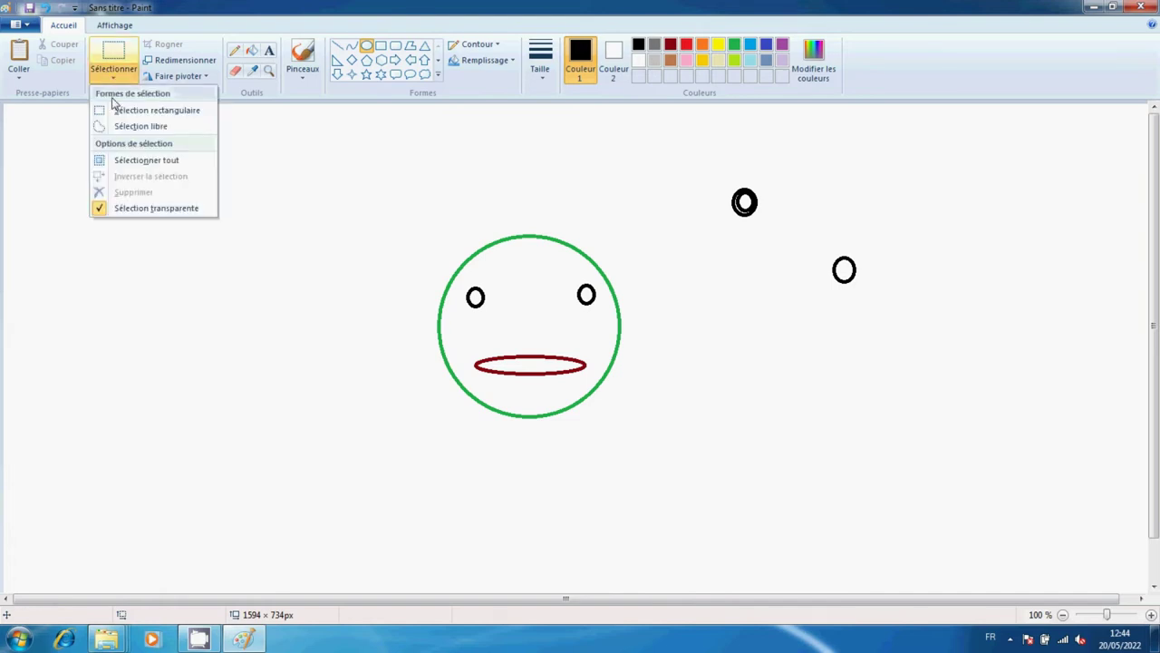
left_click(114, 54)
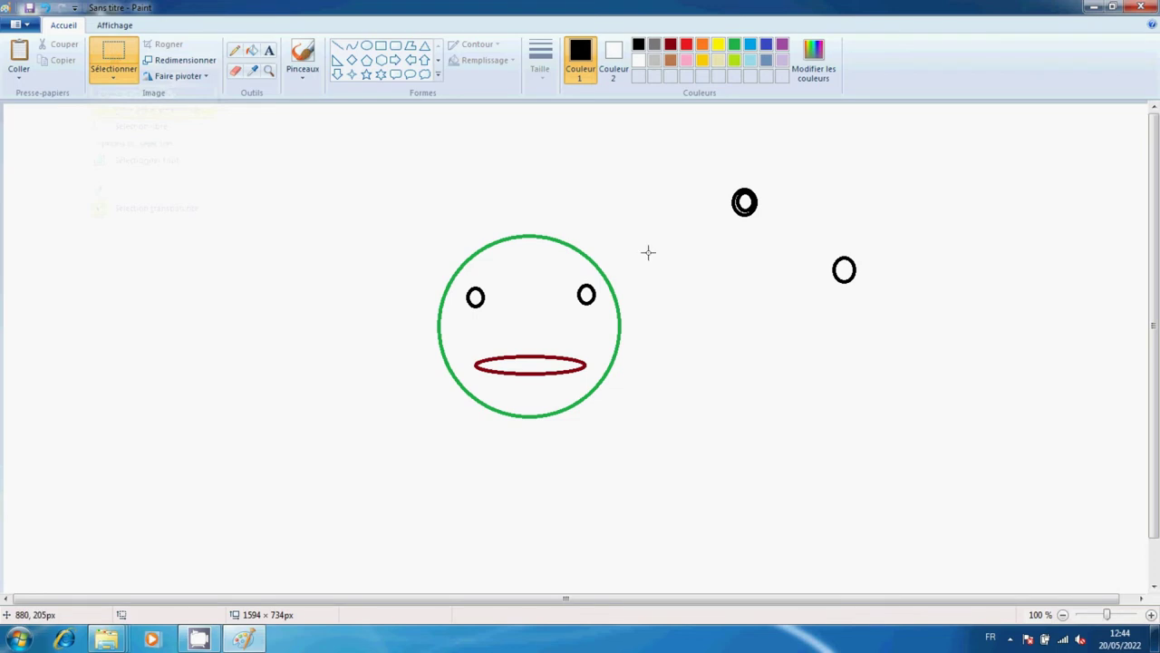
left_click_drag(815, 250, 866, 289)
key("ctrl+c")
key("ctrl+v")
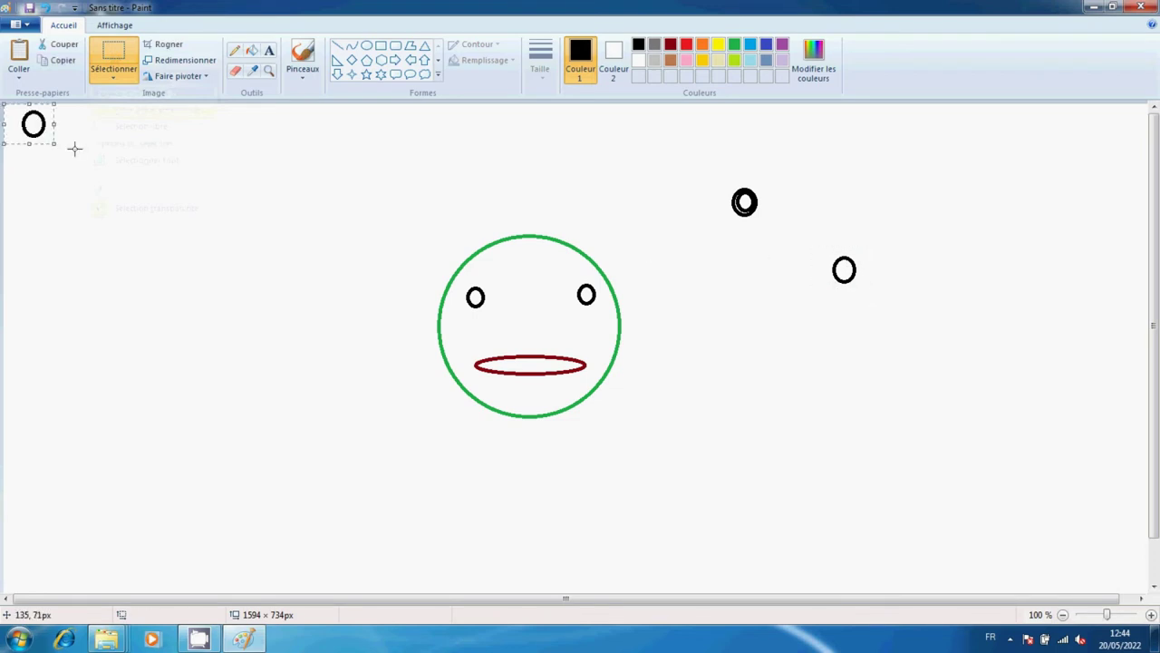
left_click_drag(32, 122, 454, 268)
key("ctrl+v")
left_click_drag(27, 127, 456, 270)
key("ctrl+v")
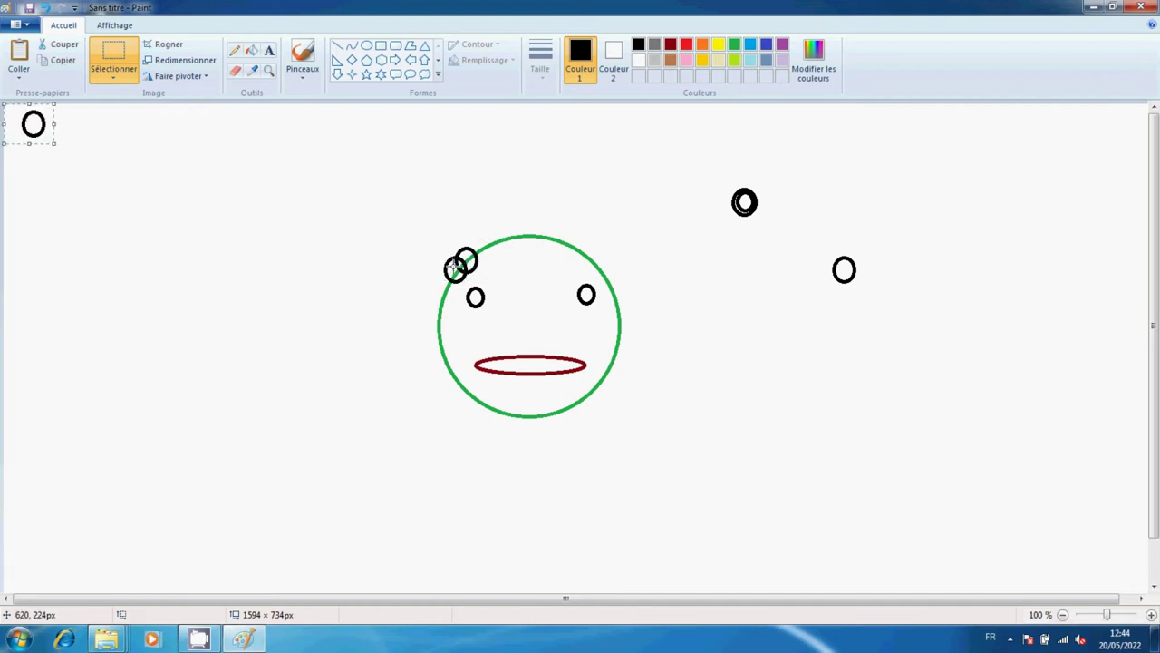
left_click_drag(34, 124, 467, 255)
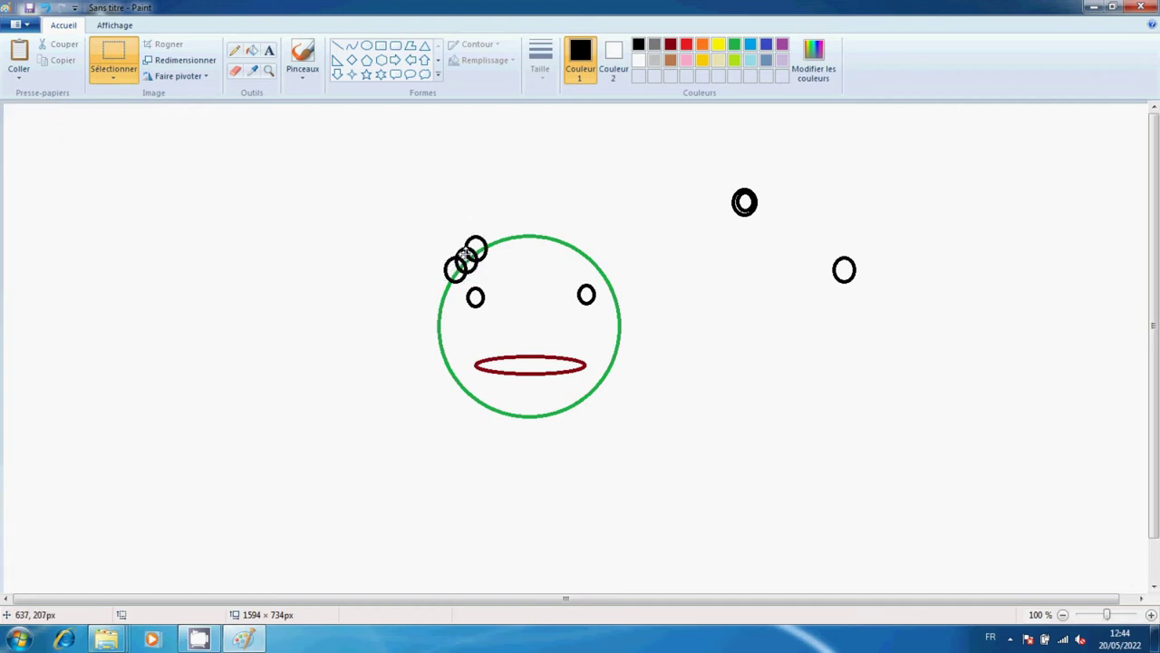
key("ctrl+v")
left_click_drag(34, 124, 489, 239)
key("ctrl+v")
left_click_drag(33, 124, 505, 239)
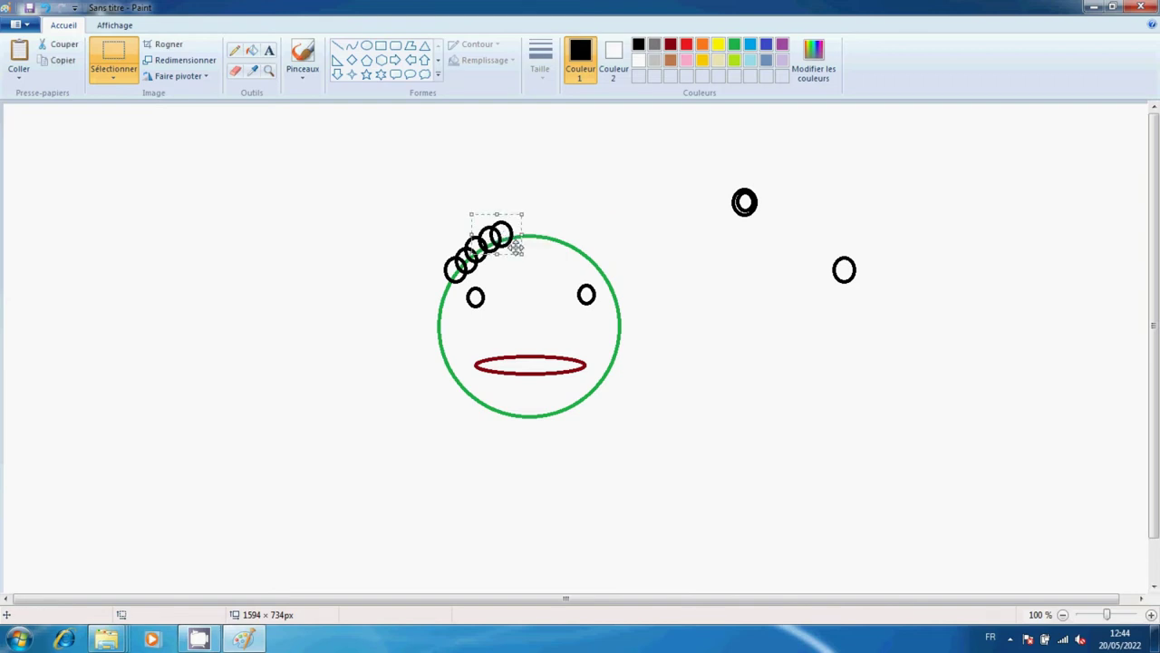
key("ctrl+v")
left_click_drag(34, 124, 510, 233)
key("ctrl+v")
left_click_drag(33, 121, 519, 231)
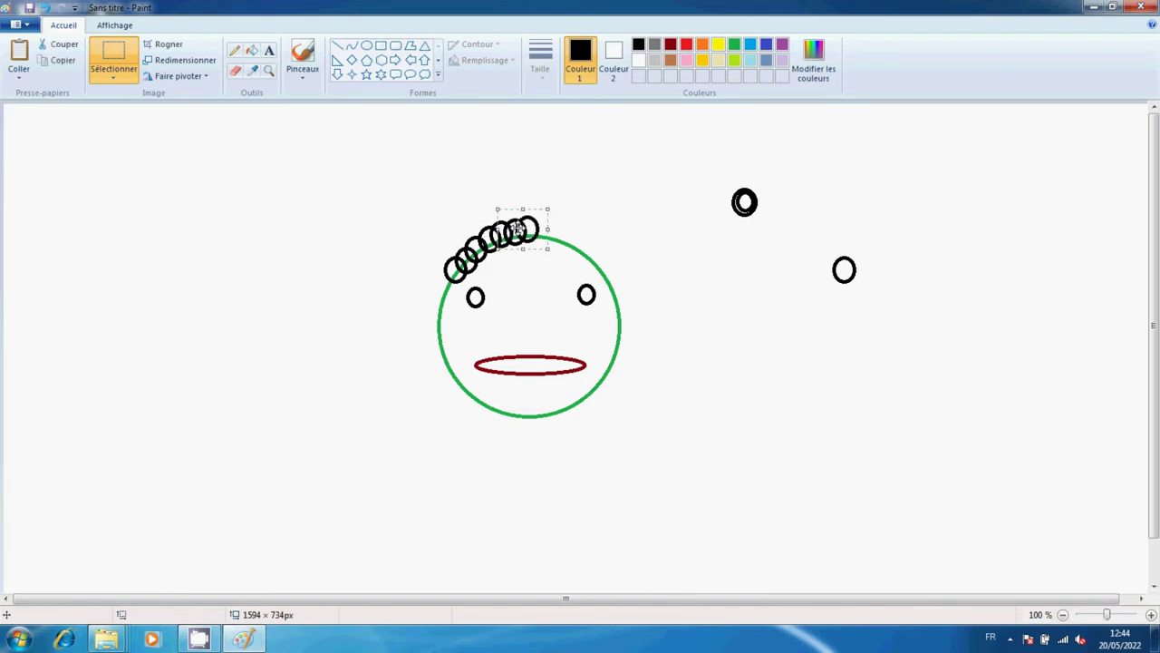
key("ctrl+v")
left_click_drag(32, 124, 532, 227)
key("ctrl+v")
left_click_drag(34, 123, 553, 238)
key("ctrl+v")
left_click_drag(20, 128, 569, 235)
key("ctrl+v")
left_click_drag(48, 128, 581, 241)
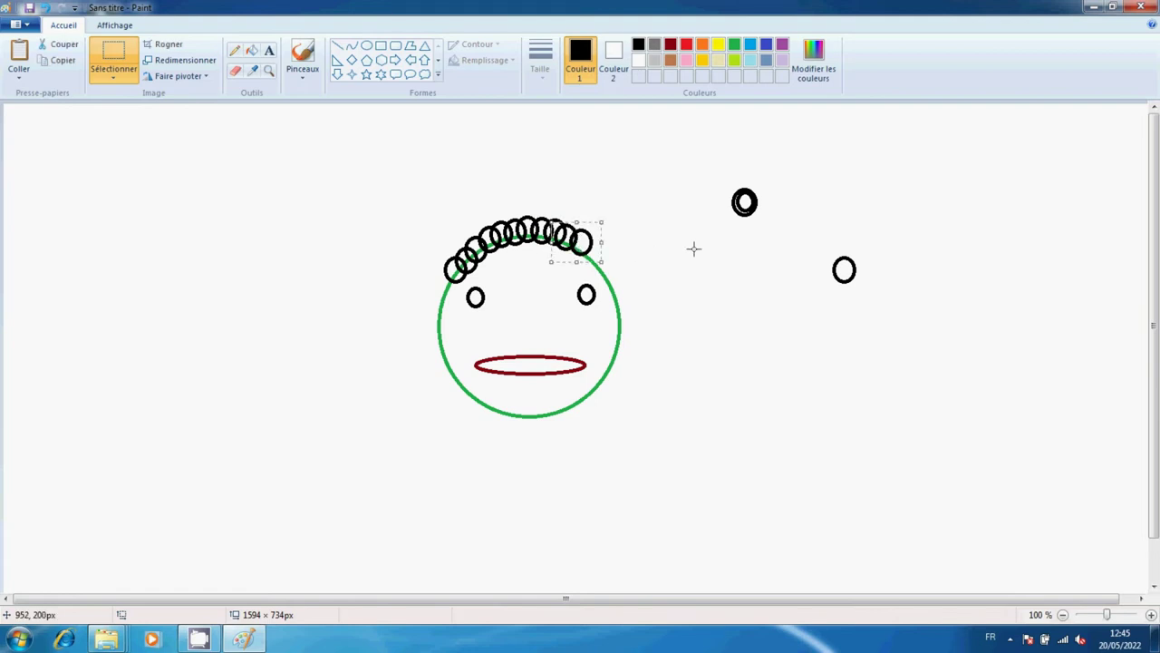
key("ctrl+v")
left_click_drag(35, 124, 585, 243)
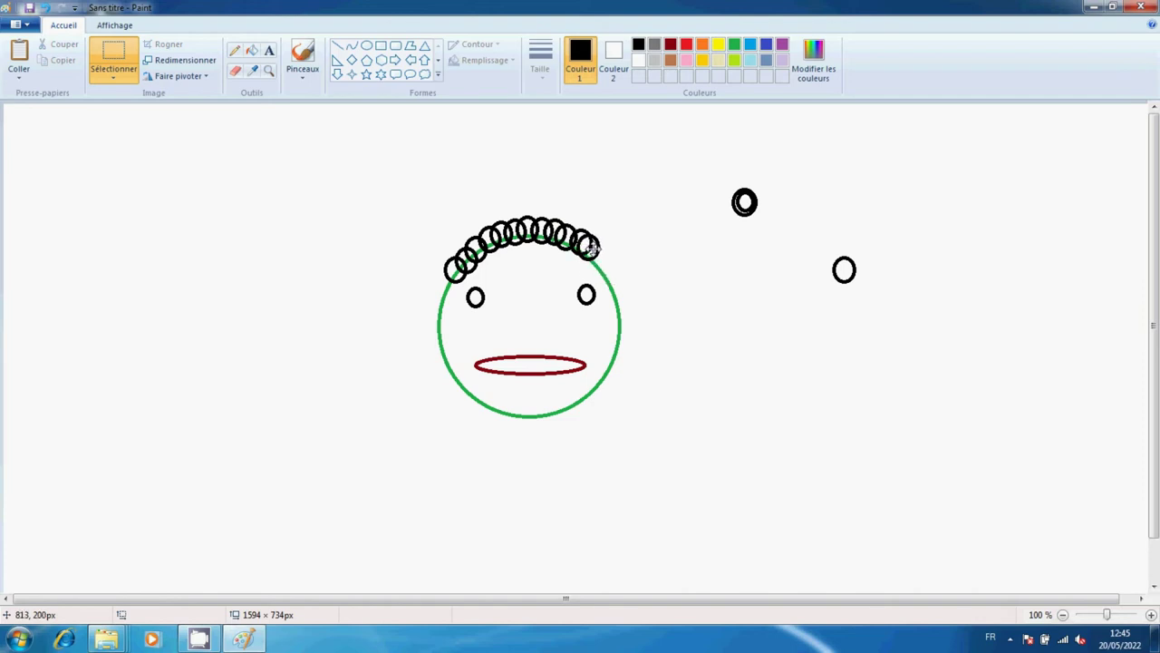
key("ctrl+v")
left_click_drag(29, 126, 588, 257)
key("ctrl+v")
left_click_drag(27, 122, 581, 264)
left_click(650, 267)
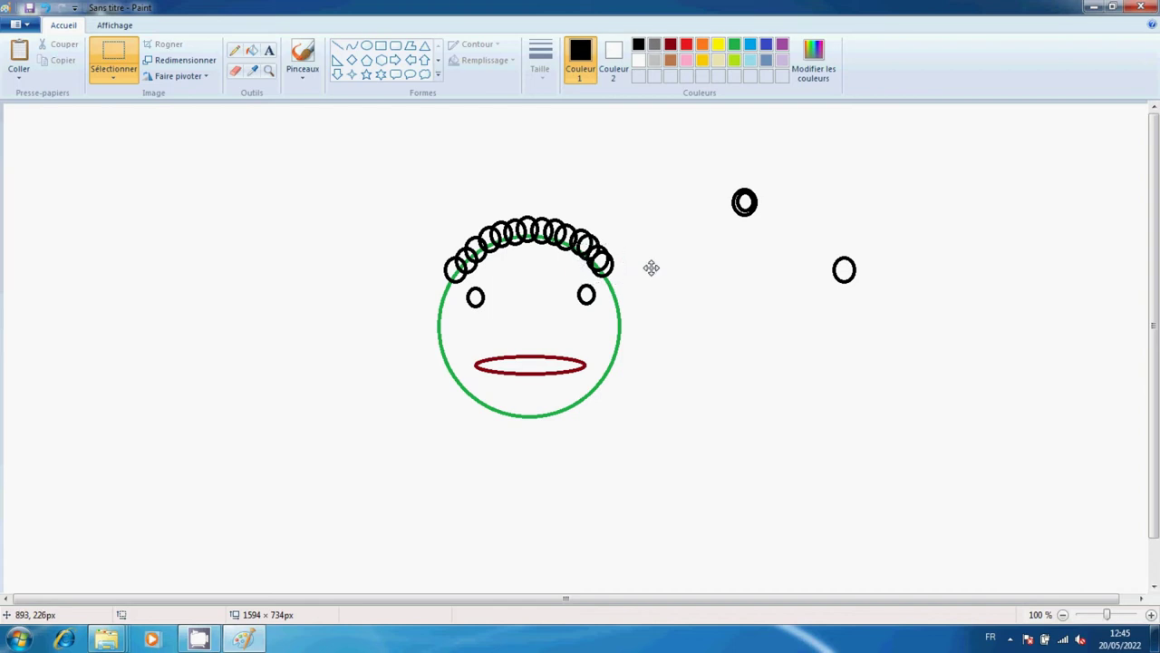
Paste ten more copies of the oval just above the first row of curls, from left to right, as a second row.
key("ctrl+v")
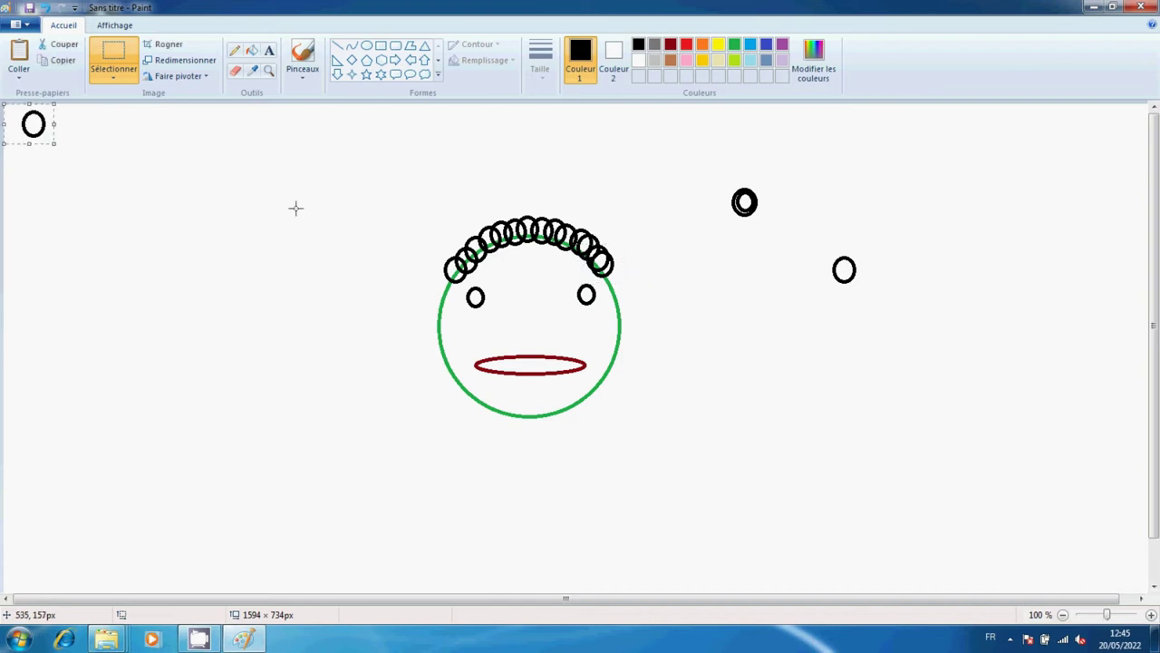
left_click_drag(33, 125, 454, 245)
key("ctrl+v")
left_click_drag(33, 125, 473, 234)
key("ctrl+v")
left_click_drag(36, 129, 497, 226)
key("ctrl+v")
left_click_drag(31, 121, 526, 214)
key("ctrl+v")
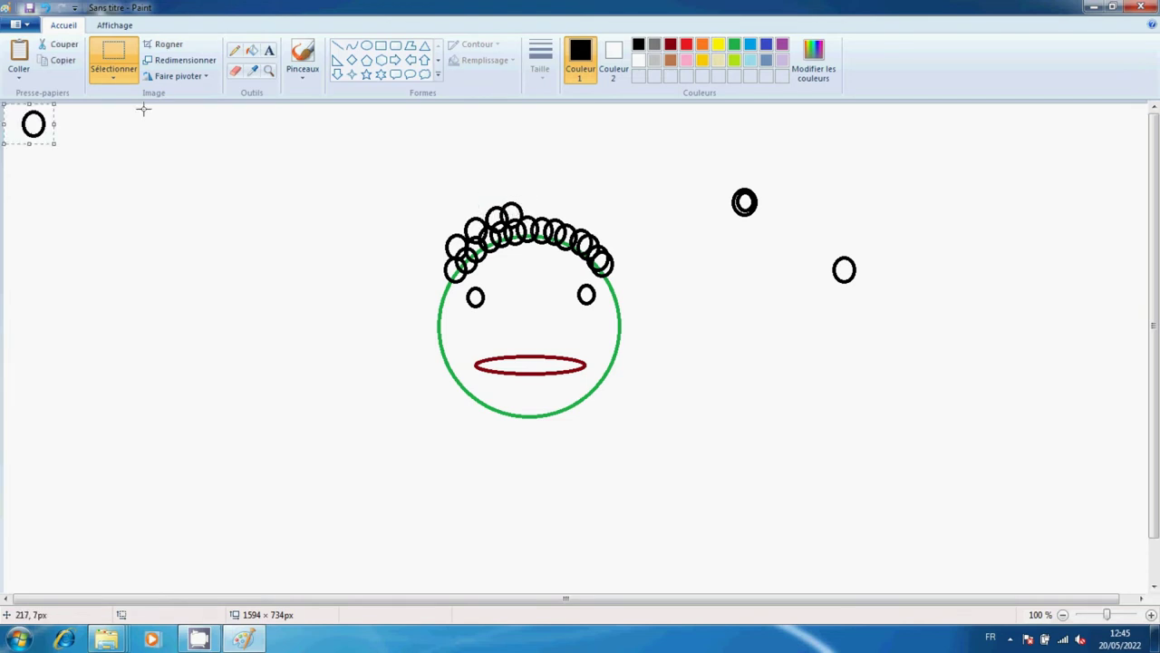
left_click_drag(38, 122, 533, 214)
key("ctrl+v")
left_click_drag(41, 123, 537, 215)
key("ctrl+v")
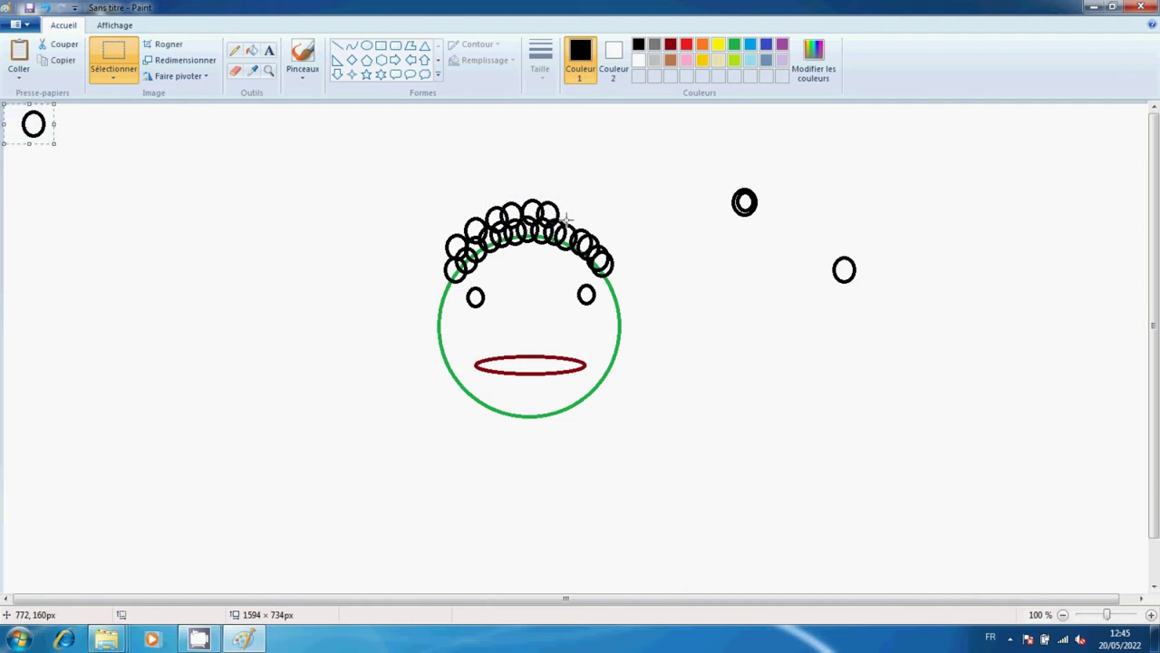
left_click_drag(27, 127, 550, 218)
key("ctrl+v")
left_click_drag(27, 128, 595, 229)
key("ctrl+v")
left_click_drag(36, 135, 587, 239)
key("ctrl+v")
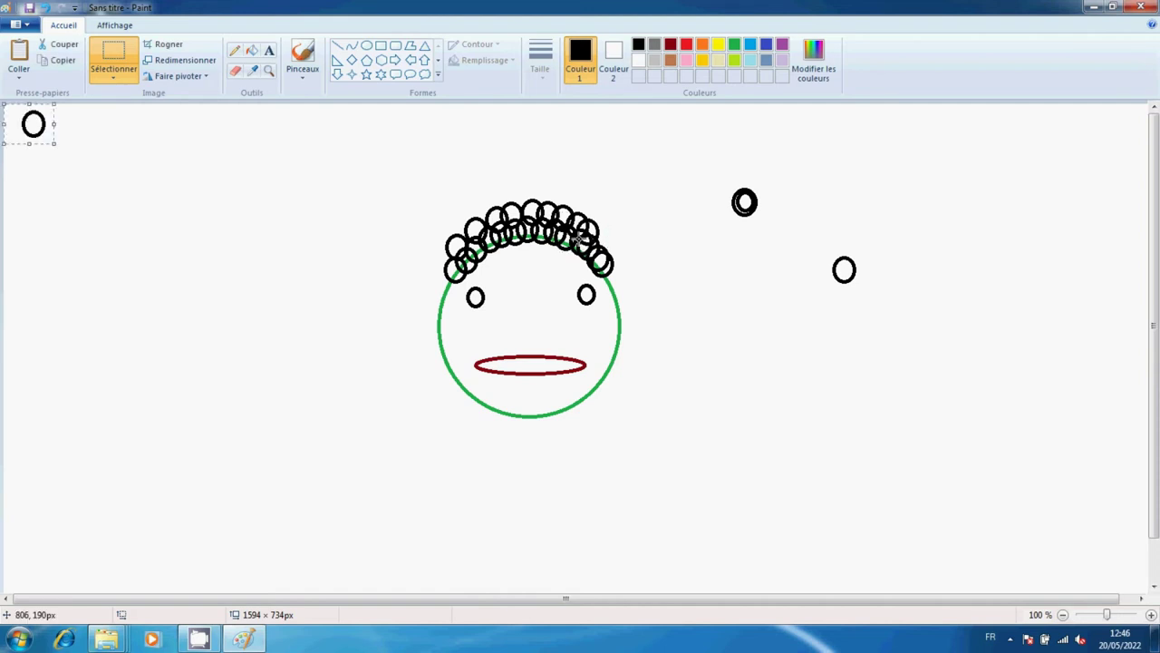
left_click_drag(40, 126, 602, 243)
Paste six more copies of the oval across the top of the hair as a third row of curls and deselect.
key("ctrl+v")
left_click_drag(33, 128, 479, 216)
key("ctrl+v")
left_click_drag(32, 132, 503, 213)
key("ctrl+v")
left_click_drag(34, 127, 529, 207)
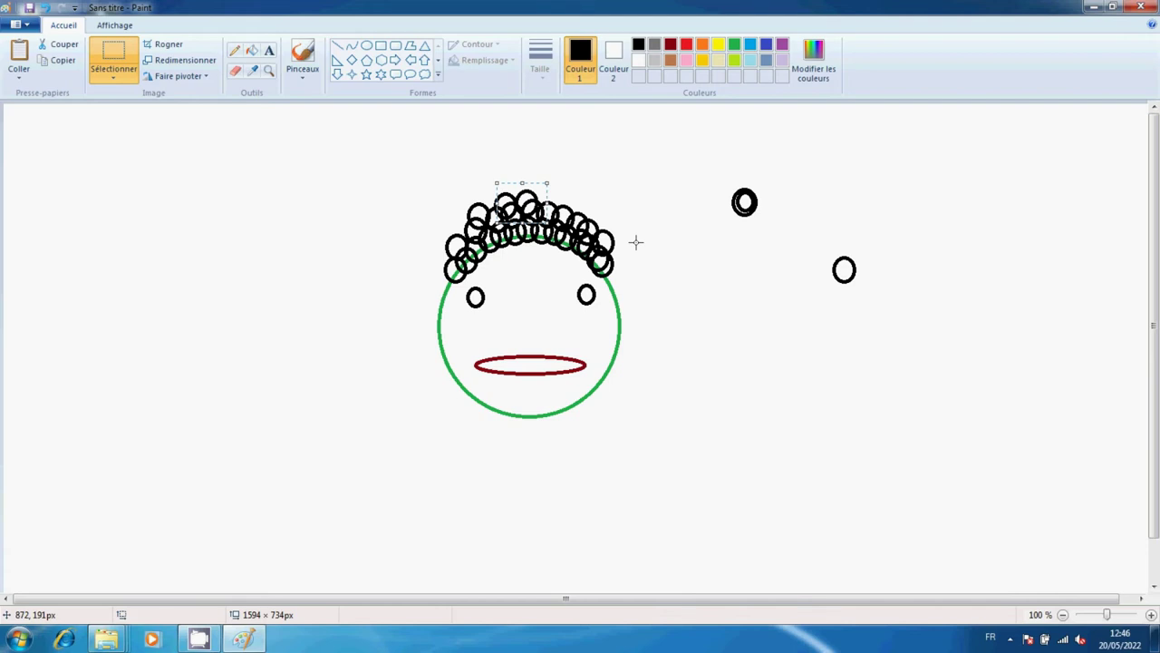
key("ctrl+v")
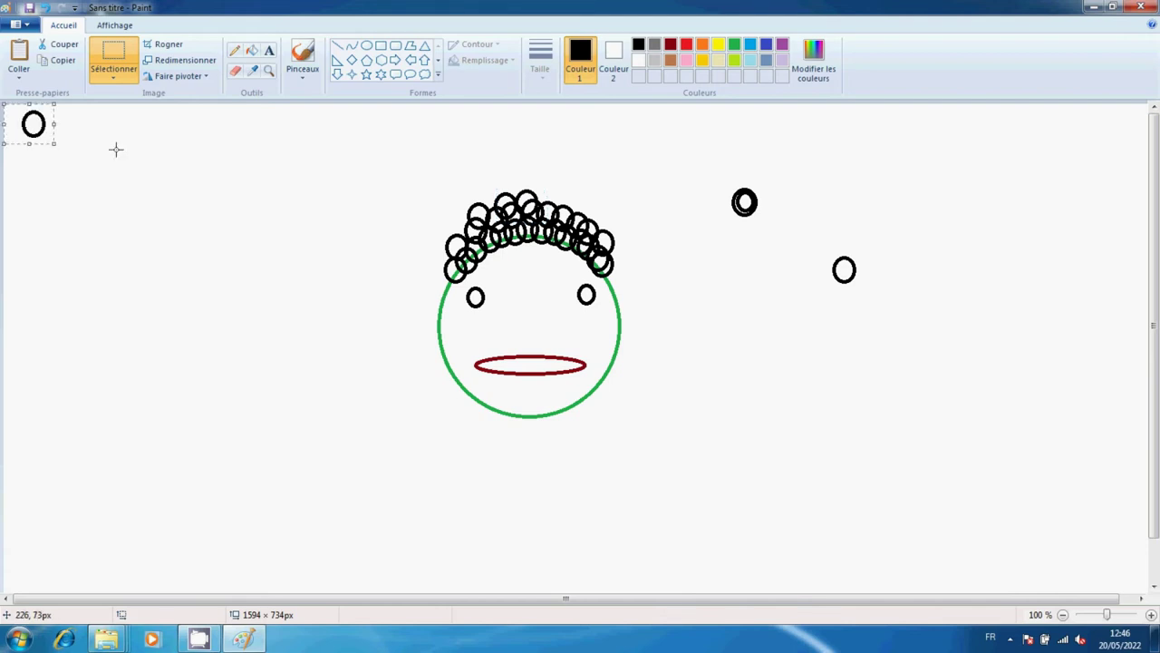
left_click_drag(34, 124, 550, 207)
key("ctrl+v")
left_click_drag(31, 124, 572, 216)
key("ctrl+v")
left_click_drag(33, 124, 598, 227)
left_click(716, 289)
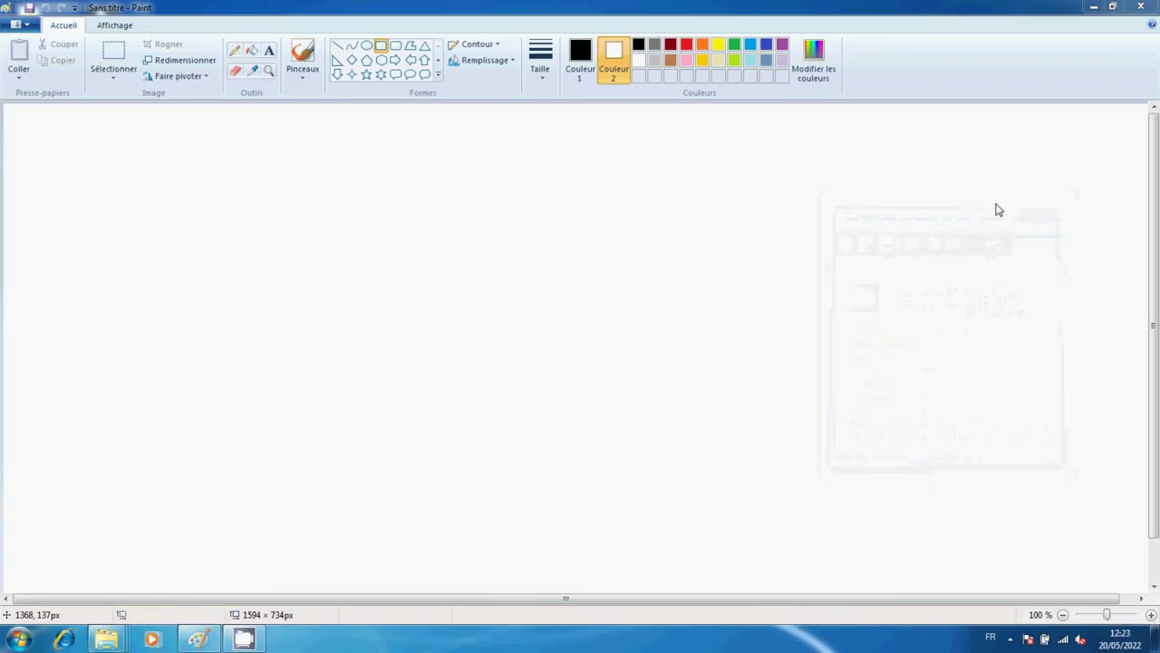
Draw a wide rectangle mid-canvas with a black outline and a solid dark red fill, using dark red as Color 2.
left_click(671, 45)
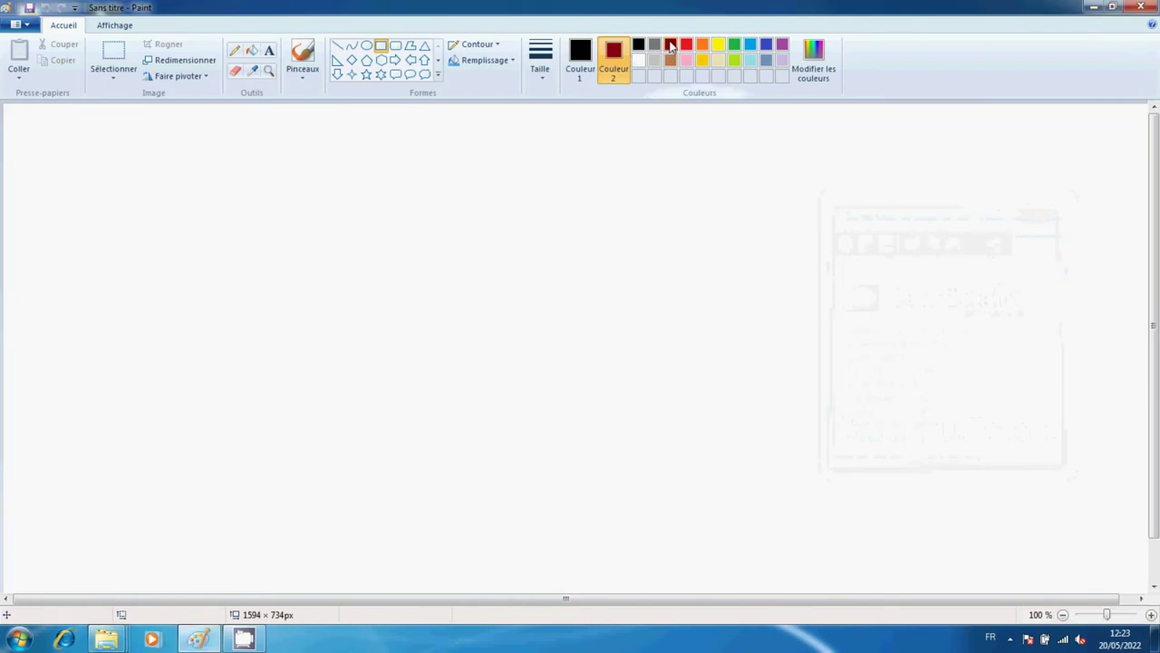
left_click(382, 48)
left_click(483, 62)
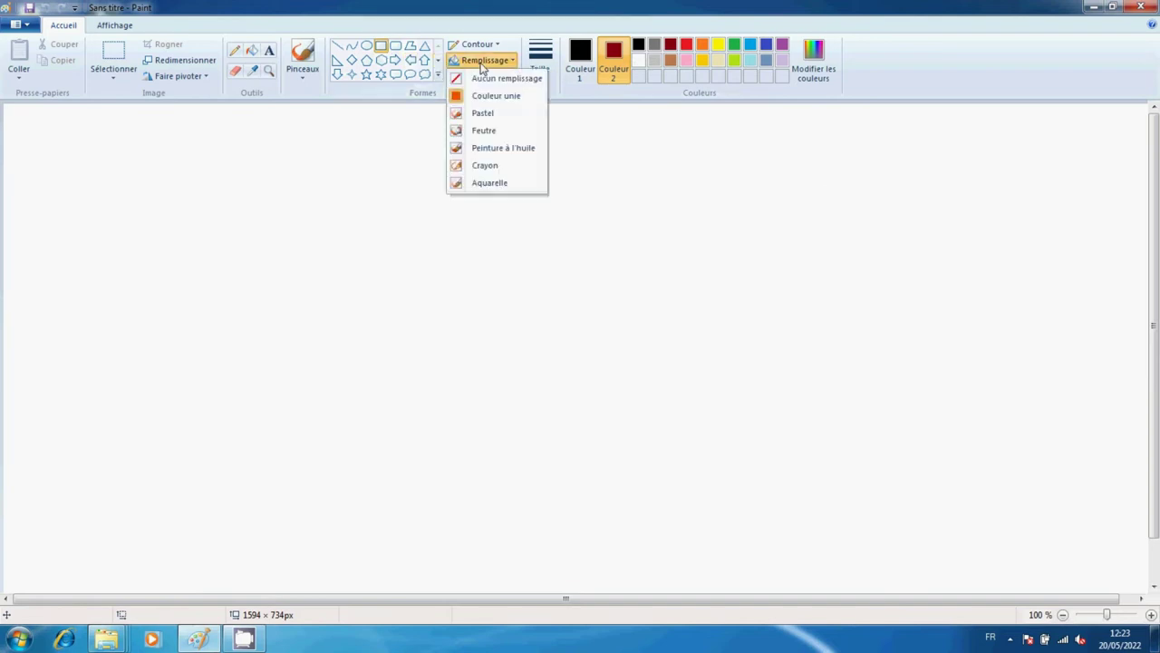
left_click(490, 96)
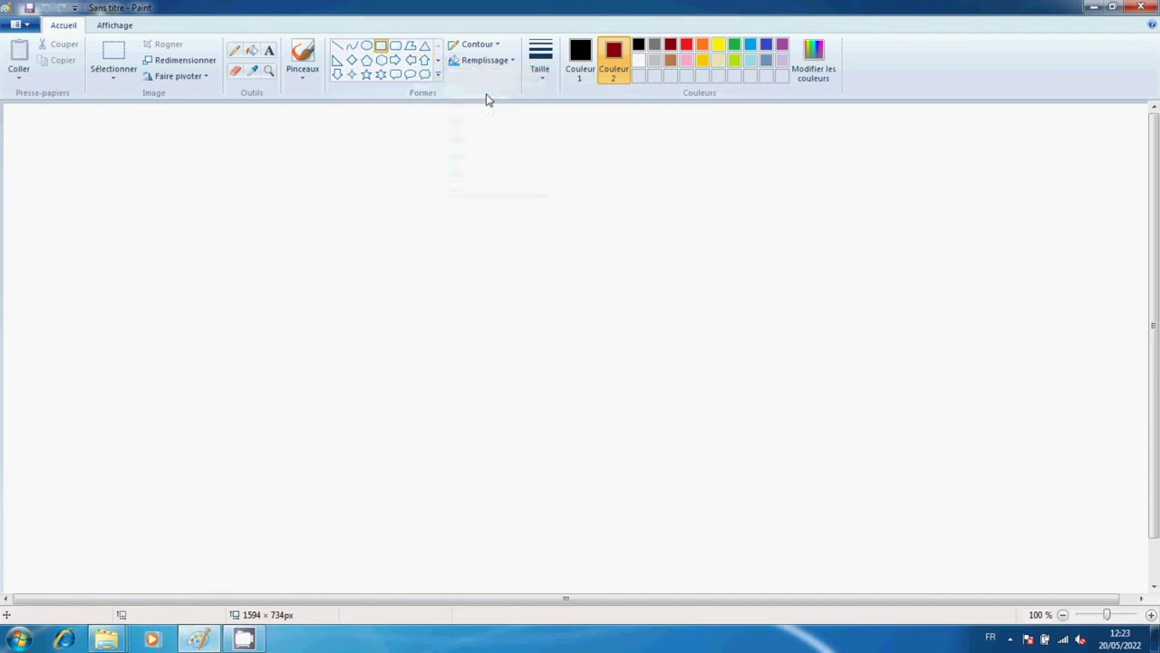
left_click_drag(412, 260, 692, 371)
Draw three narrow, progressively taller black-outlined rectangles outward from the dark red rectangle's left side, filled turquoise, lavender and indigo.
left_click(752, 45)
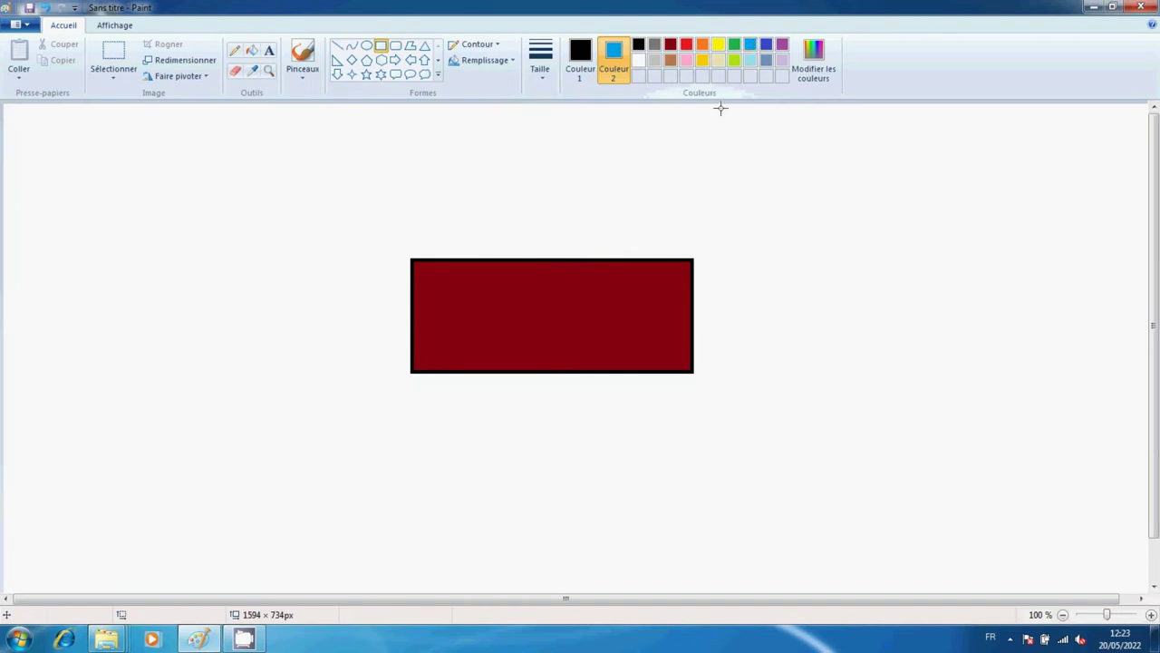
left_click_drag(393, 279, 415, 360)
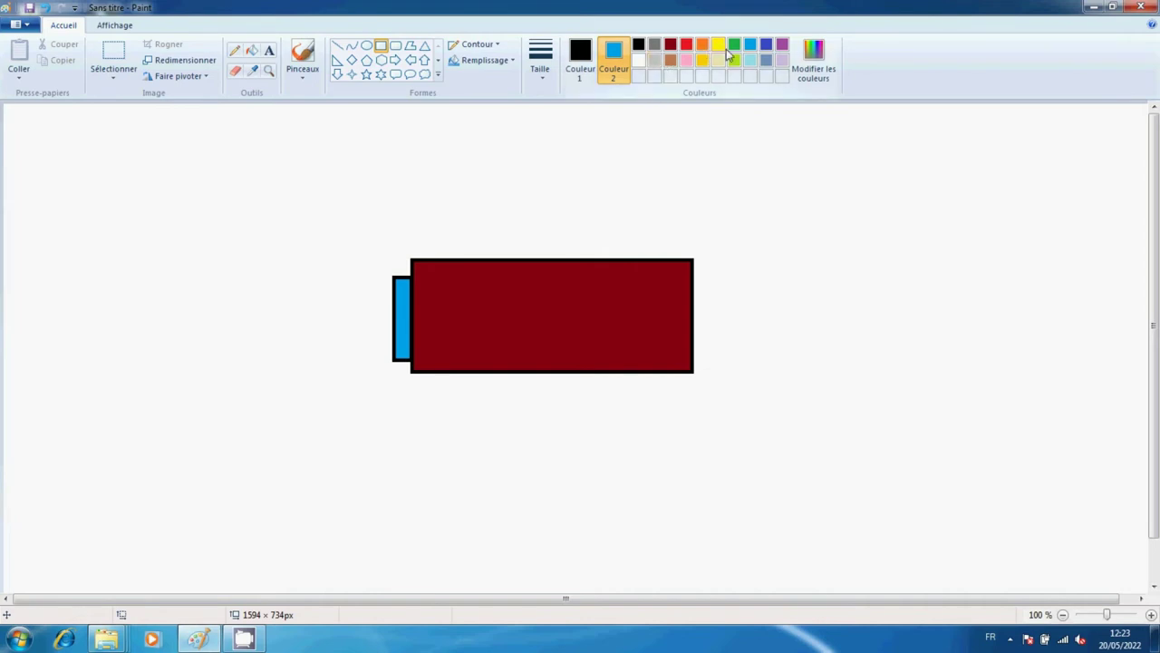
left_click(782, 61)
left_click_drag(378, 267, 391, 373)
left_click(419, 392)
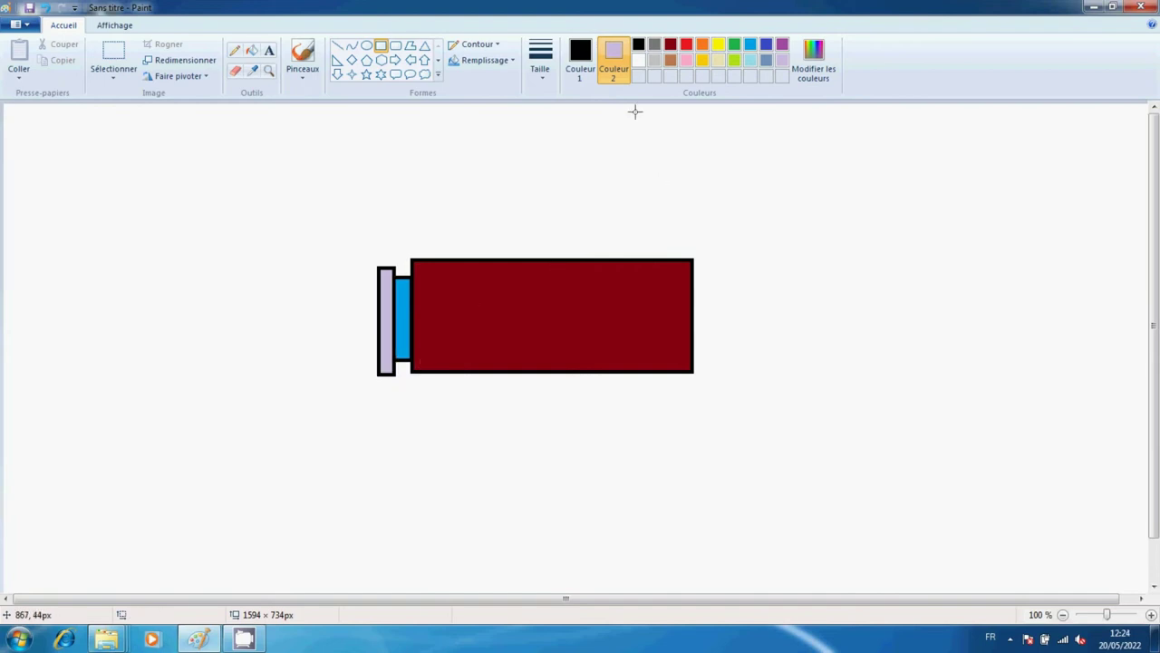
left_click(766, 45)
left_click_drag(363, 253, 375, 389)
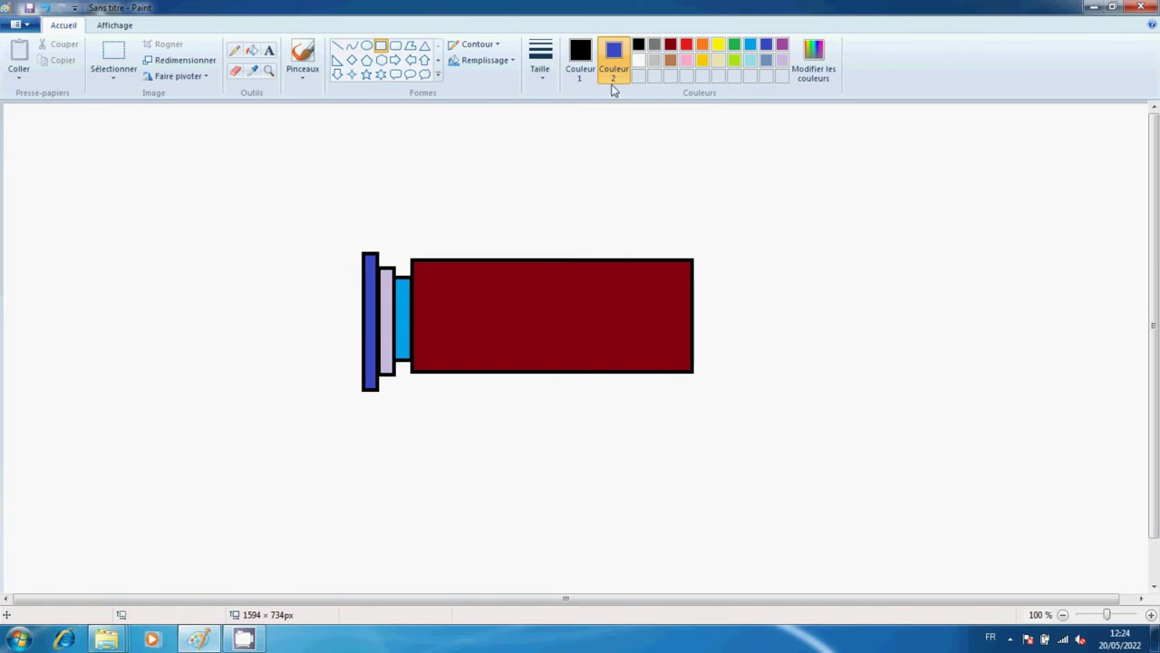
Draw a narrow white-filled rectangle across the full height of the dark red body, just right of its centre.
left_click(638, 62)
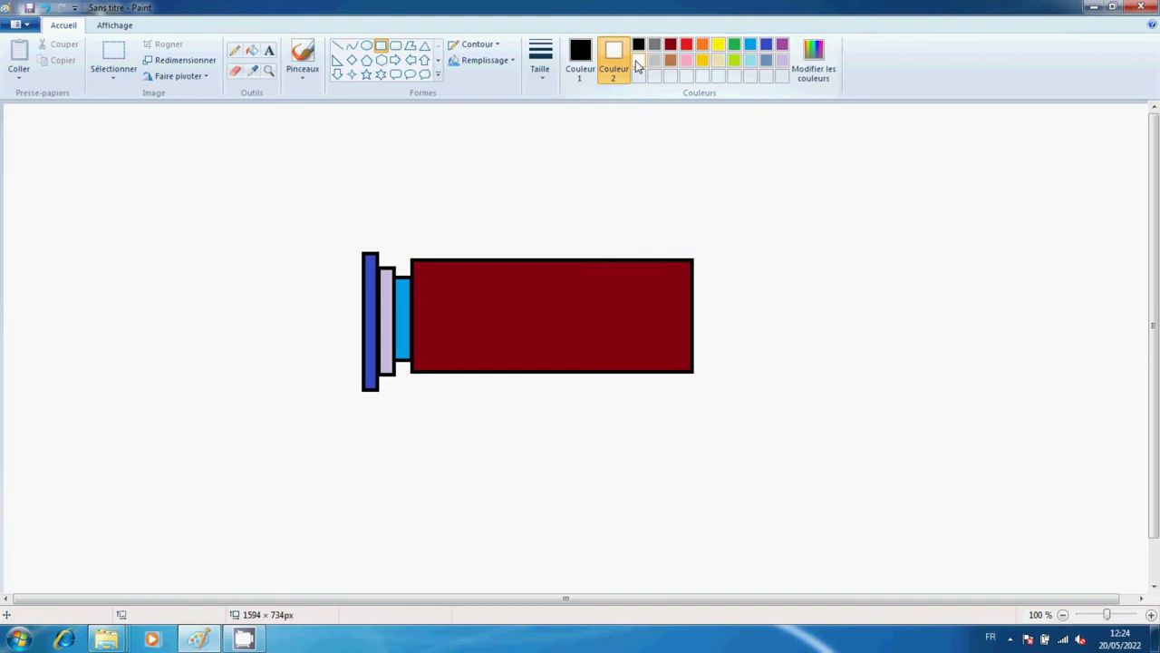
left_click_drag(544, 260, 573, 371)
left_click(544, 239)
Divide the white band into two columns and five rows with one vertical and four horizontal black lines.
left_click(340, 48)
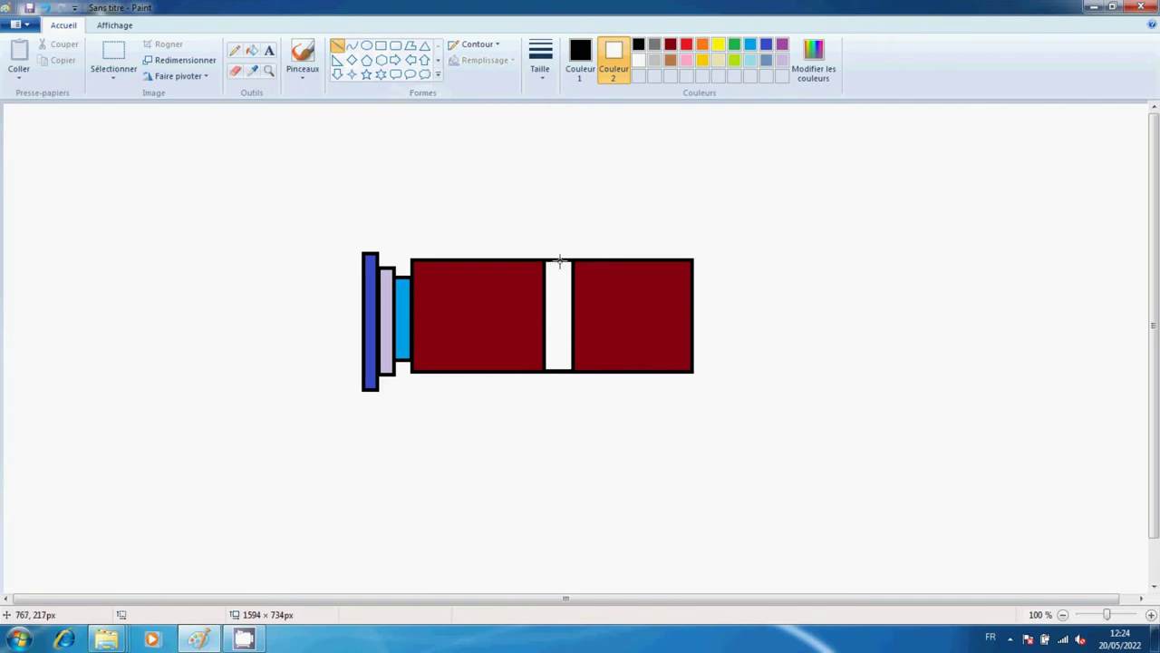
left_click_drag(560, 261, 561, 373)
left_click(604, 380)
mouse_move(544, 281)
left_mouse_down()
mouse_move(577, 276)
mouse_move(548, 302)
mouse_move(573, 301)
mouse_move(572, 321)
left_mouse_up()
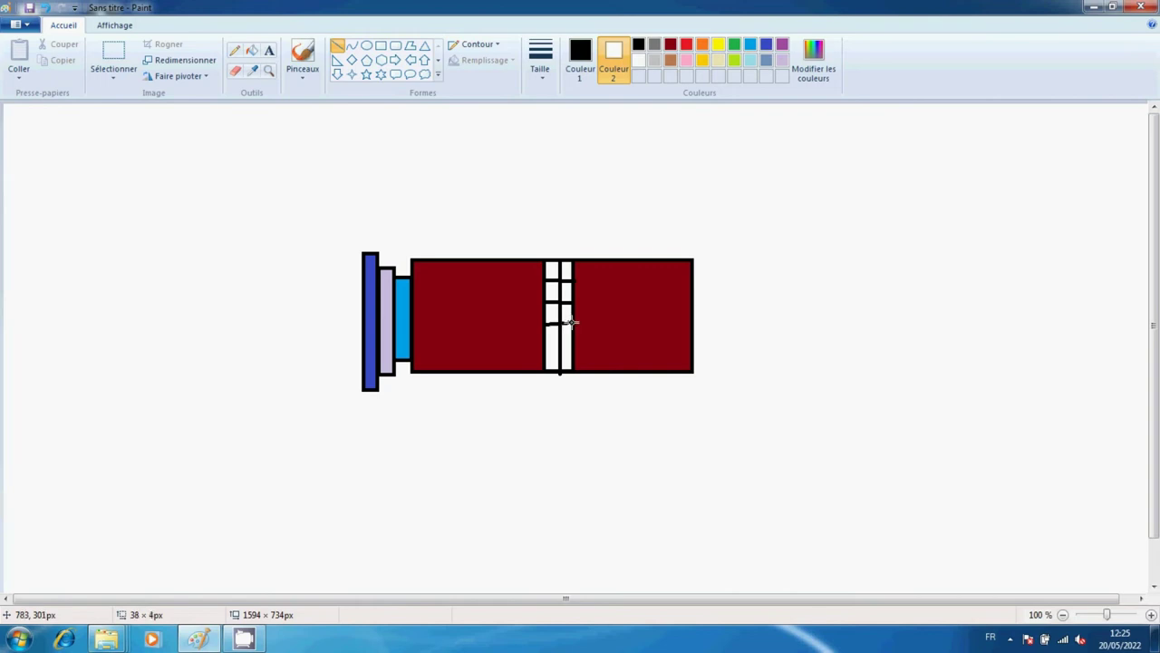
left_click(564, 354)
left_click_drag(544, 348, 570, 348)
left_click(595, 348)
Draw two black lines from the body's right corners that meet in a point, forming a triangular nose cone.
left_click_drag(694, 260, 817, 311)
left_click(821, 387)
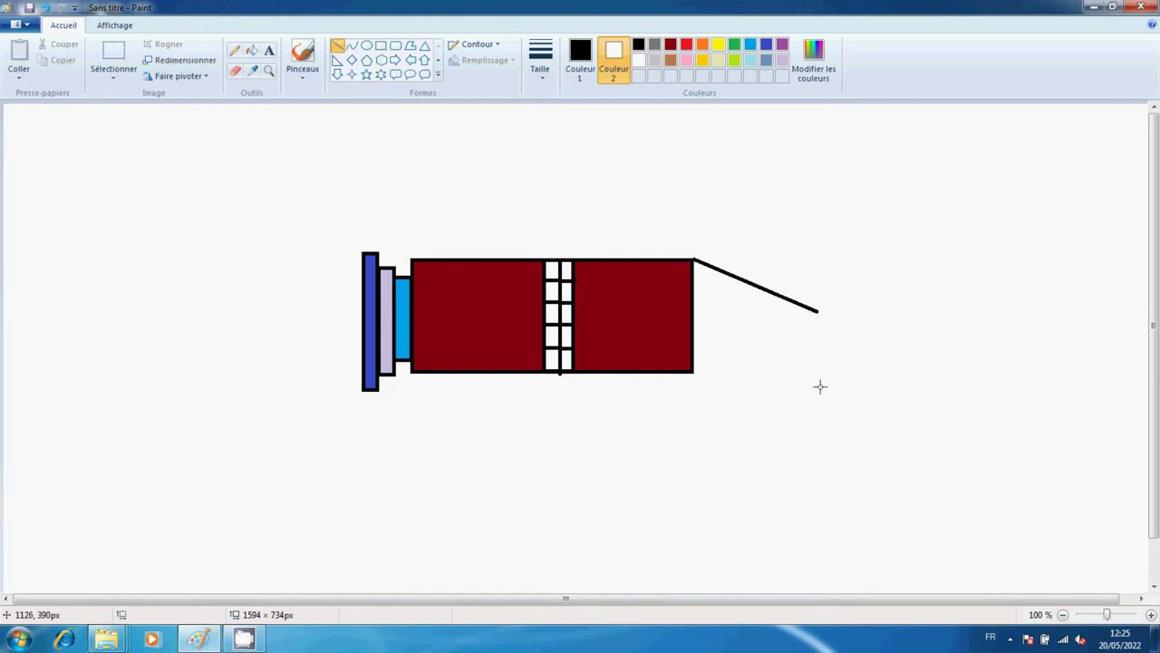
left_click_drag(693, 372, 817, 312)
left_click(456, 427)
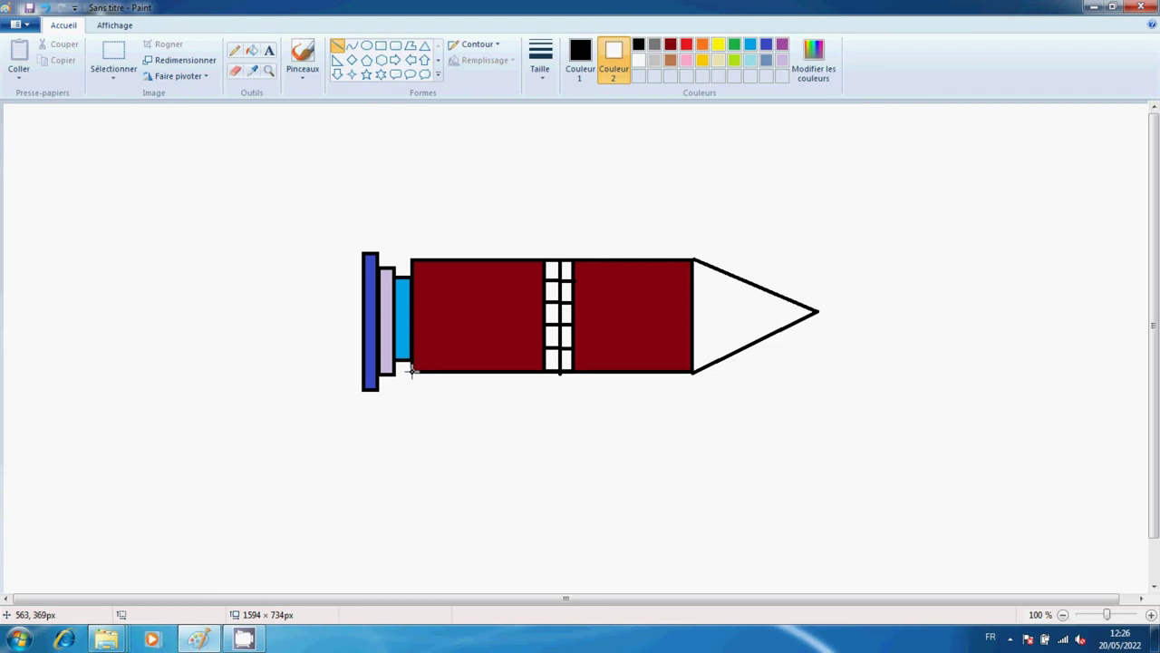
Outline a slanted lower fin with three black lines, running down and left from the body's bottom-left corner and back to its lower edge.
left_click_drag(412, 372, 325, 460)
left_click(324, 460)
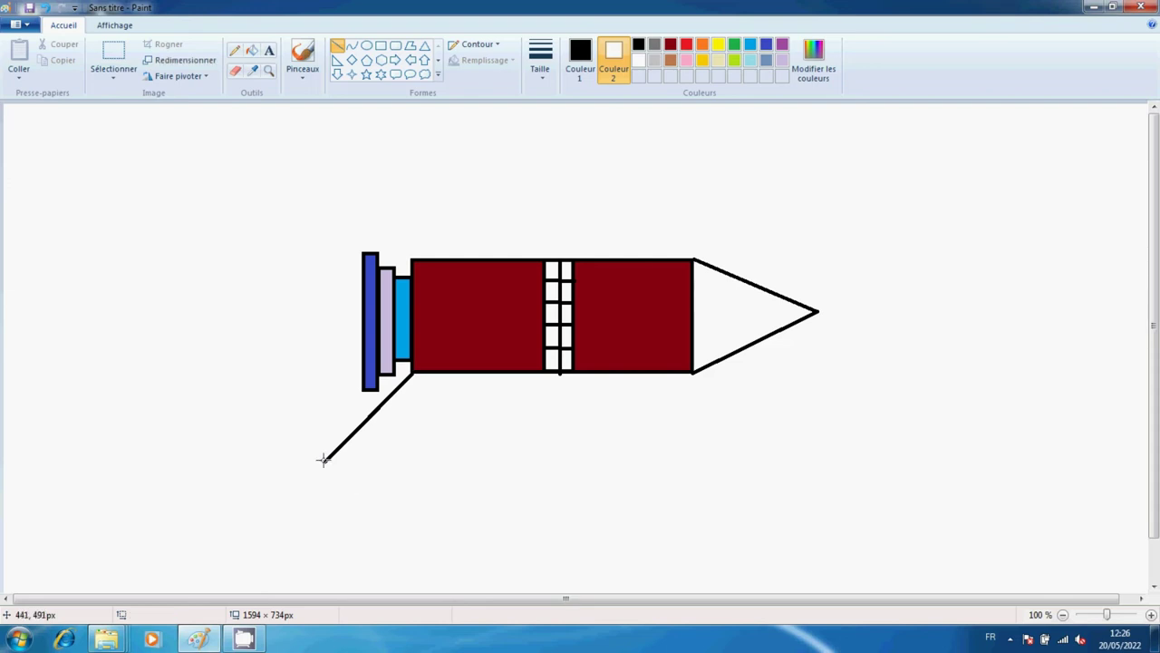
left_click_drag(324, 460, 363, 485)
left_click(387, 493)
left_click_drag(351, 480, 464, 372)
left_click(511, 430)
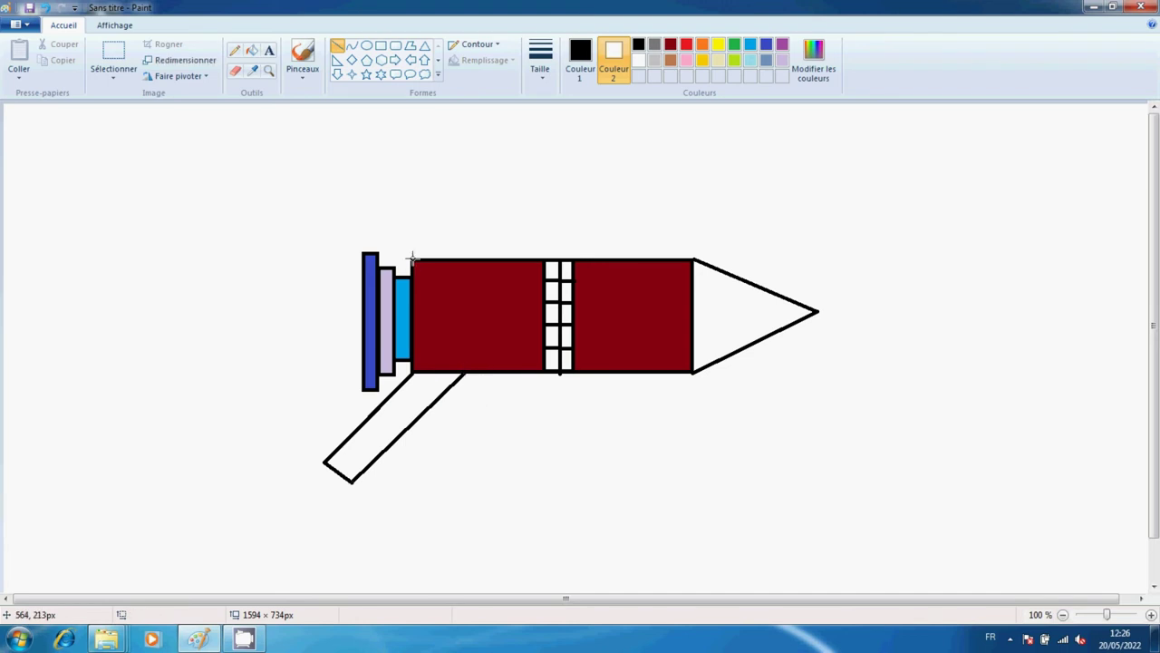
Outline a slanted upper fin with three black lines, running up and left from the body's top-left corner and back to its upper edge.
mouse_move(412, 259)
left_mouse_down()
mouse_move(359, 200)
mouse_move(318, 181)
mouse_move(337, 165)
mouse_move(432, 194)
mouse_move(459, 233)
mouse_move(445, 254)
mouse_move(473, 258)
left_mouse_up()
left_click(413, 174)
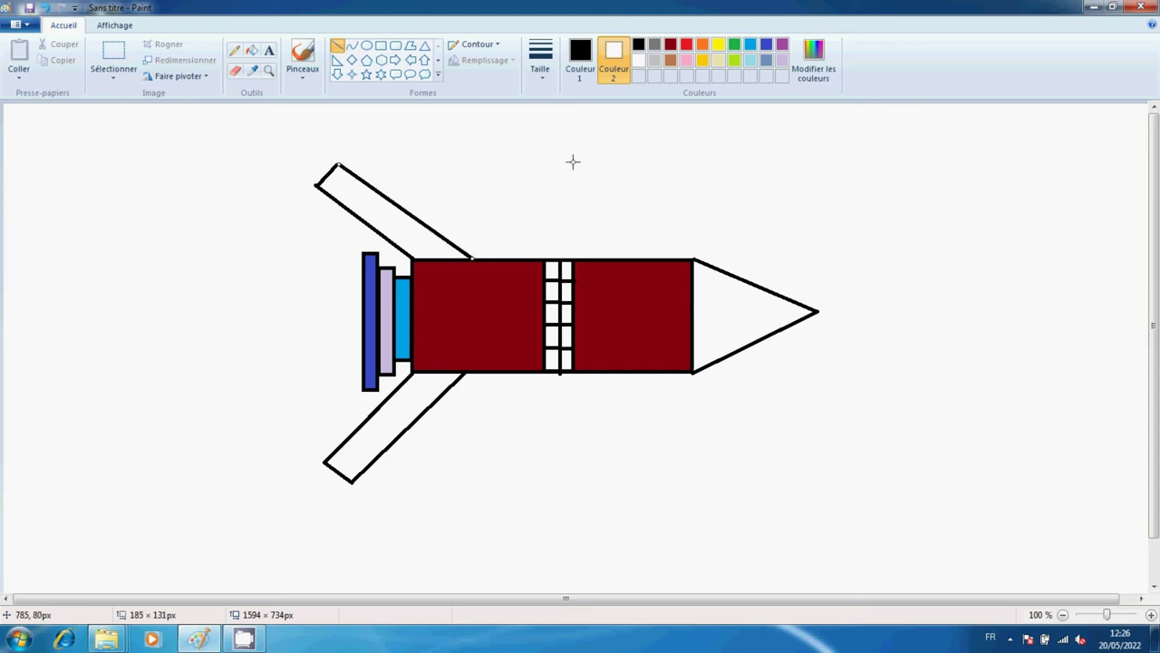
left_click(363, 253)
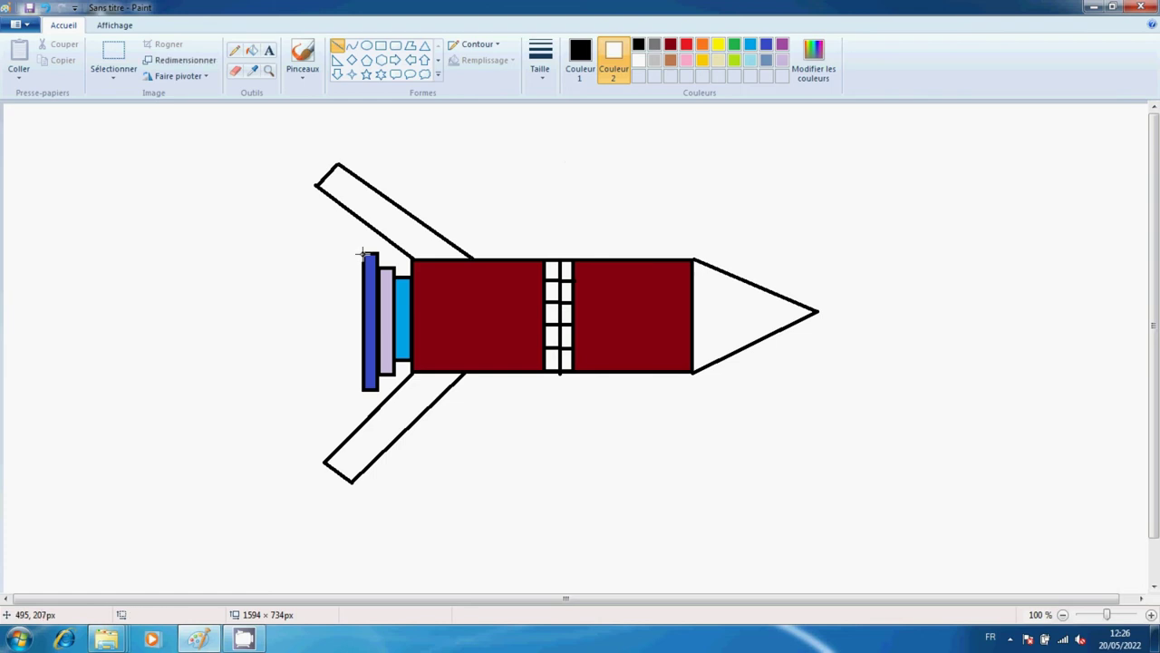
Outline a jagged flame with a long middle spike using black lines between the top-left and bottom-left corners of the indigo rectangle.
left_click_drag(363, 254, 273, 307)
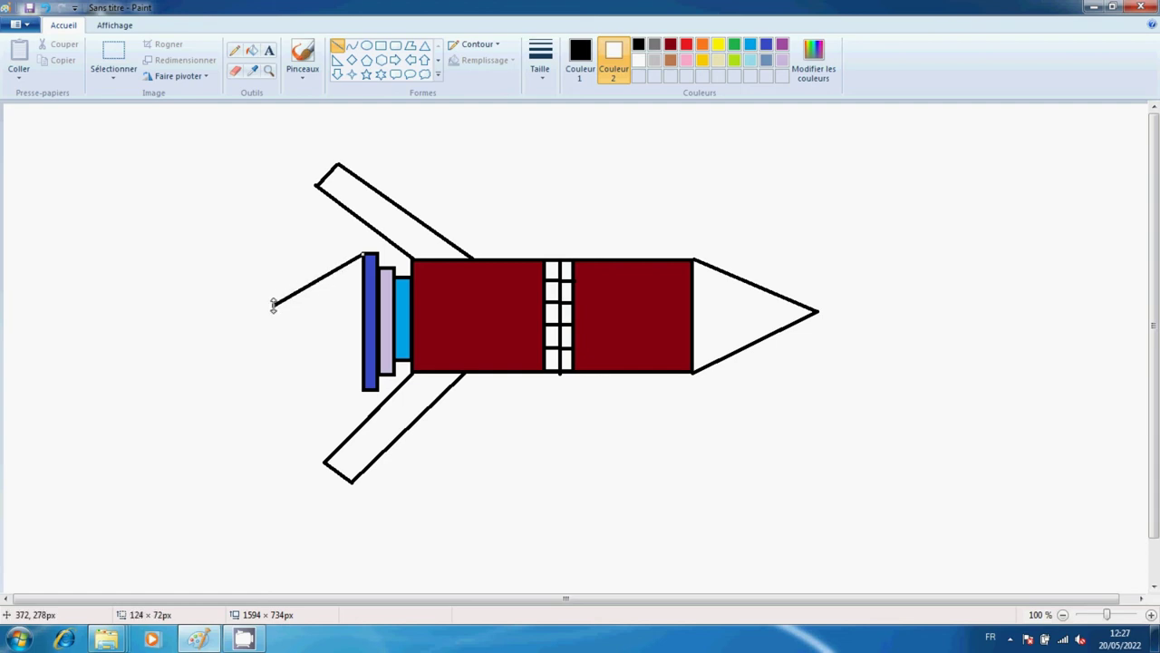
left_click(277, 349)
mouse_move(273, 307)
left_mouse_down()
mouse_move(299, 317)
mouse_move(209, 326)
mouse_move(206, 338)
mouse_move(298, 345)
mouse_move(279, 368)
left_mouse_up()
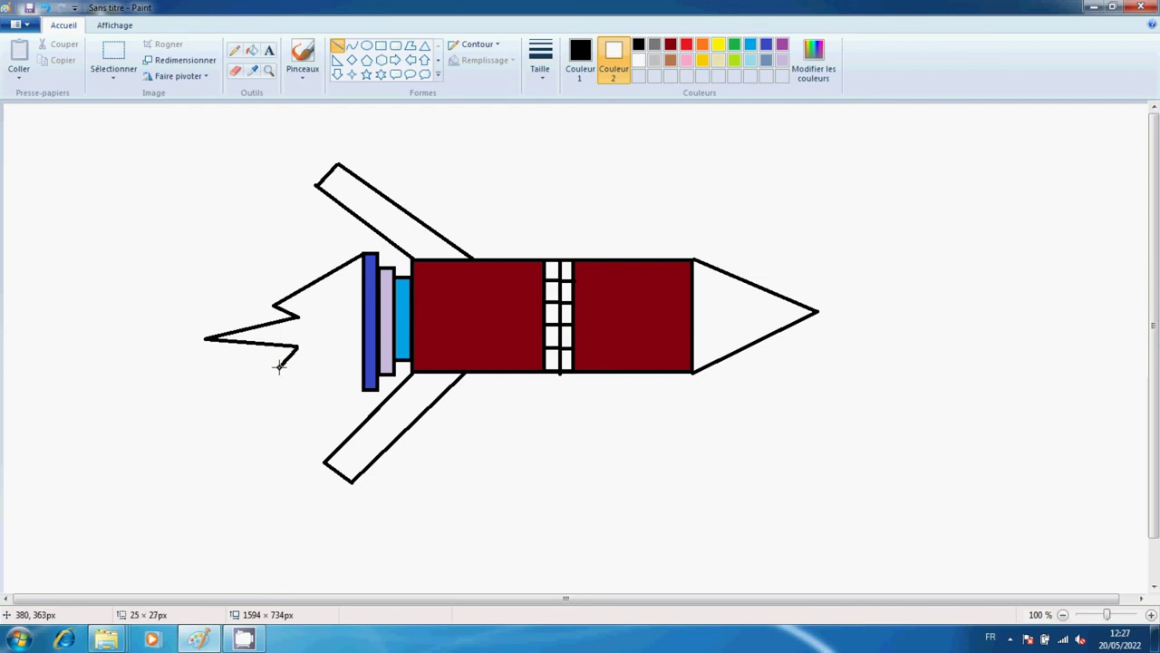
left_click(313, 367)
left_click_drag(279, 366, 363, 390)
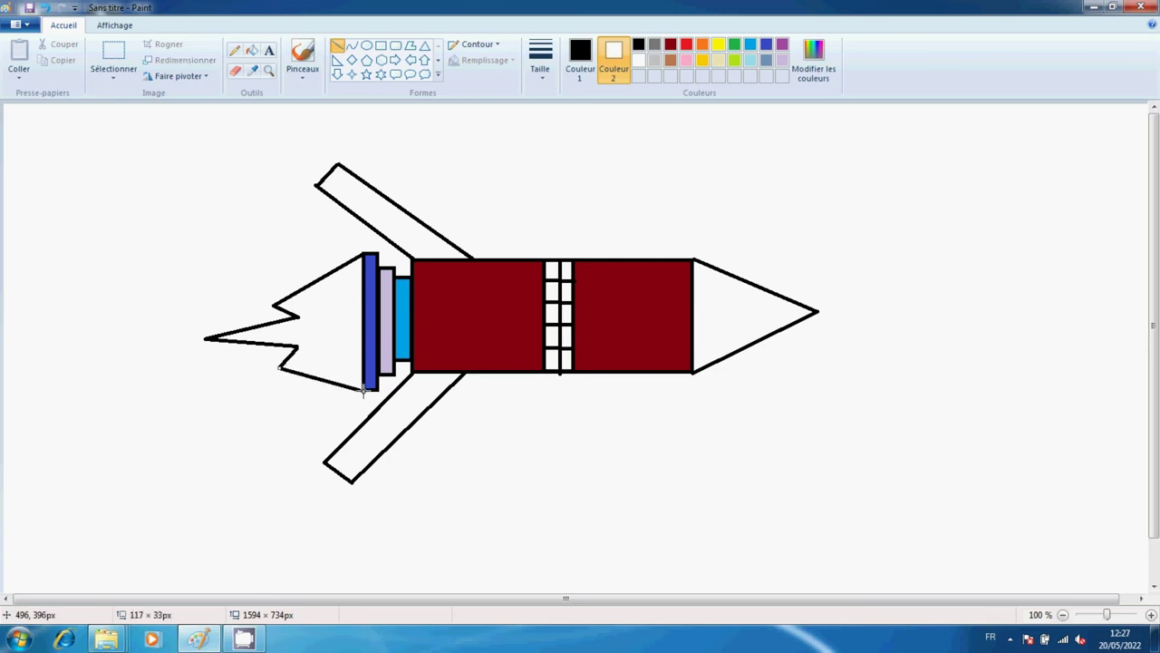
left_click(536, 505)
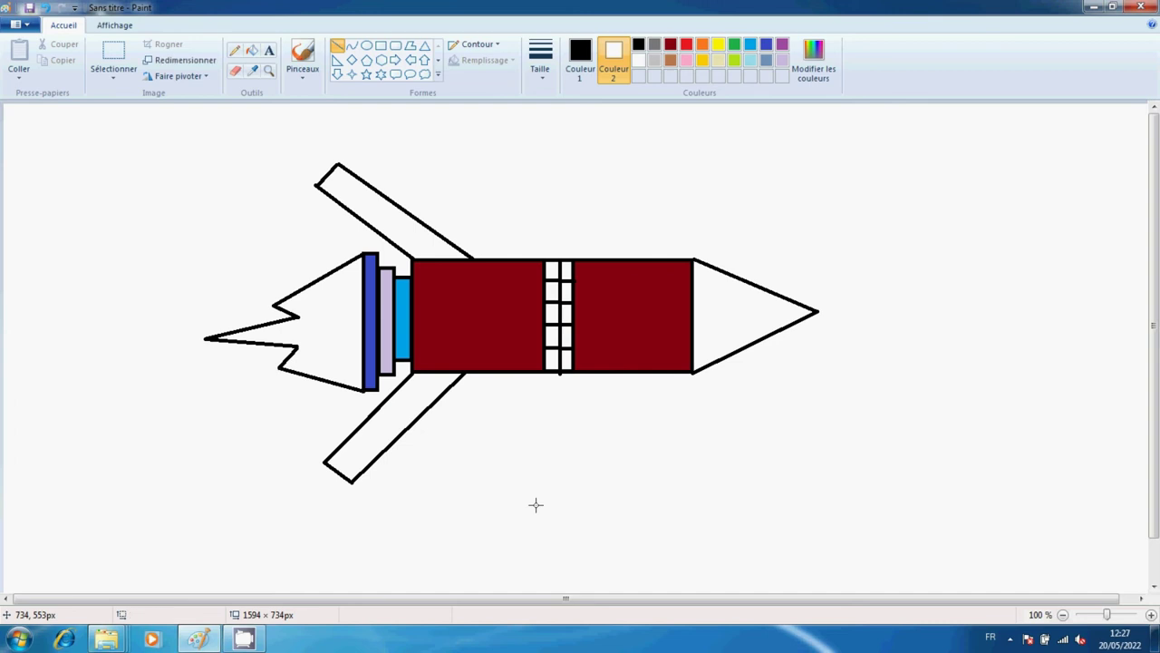
Fill both fins and the flame with light beige, and fill the nose cone with turquoise, using Color 1.
left_click(584, 59)
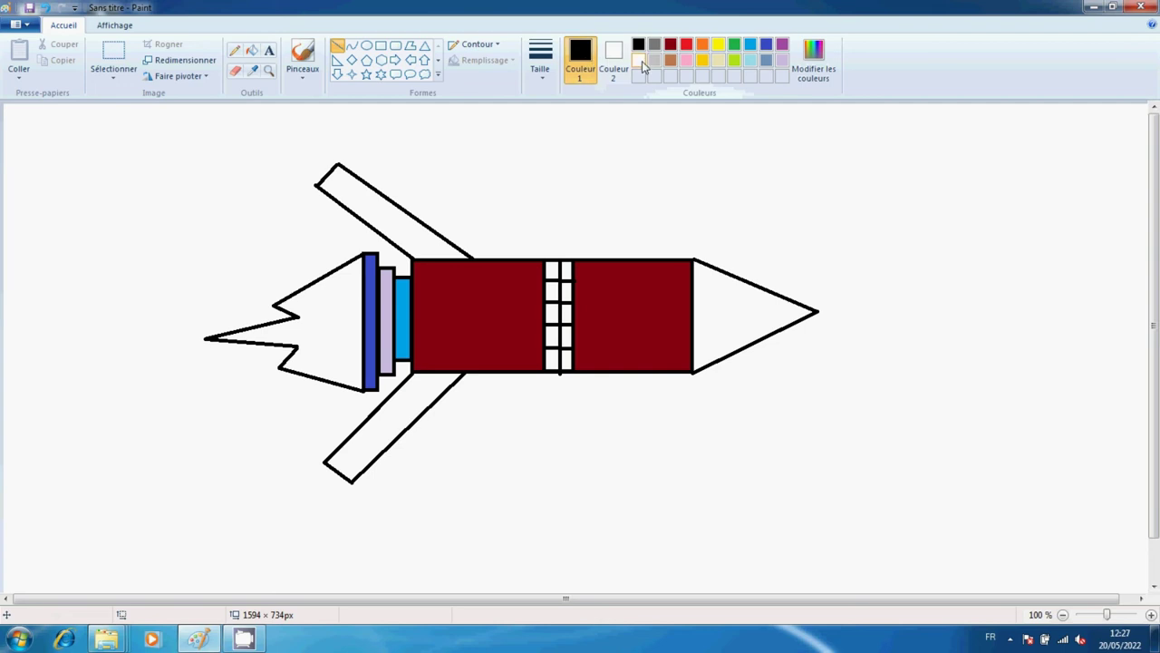
left_click(718, 60)
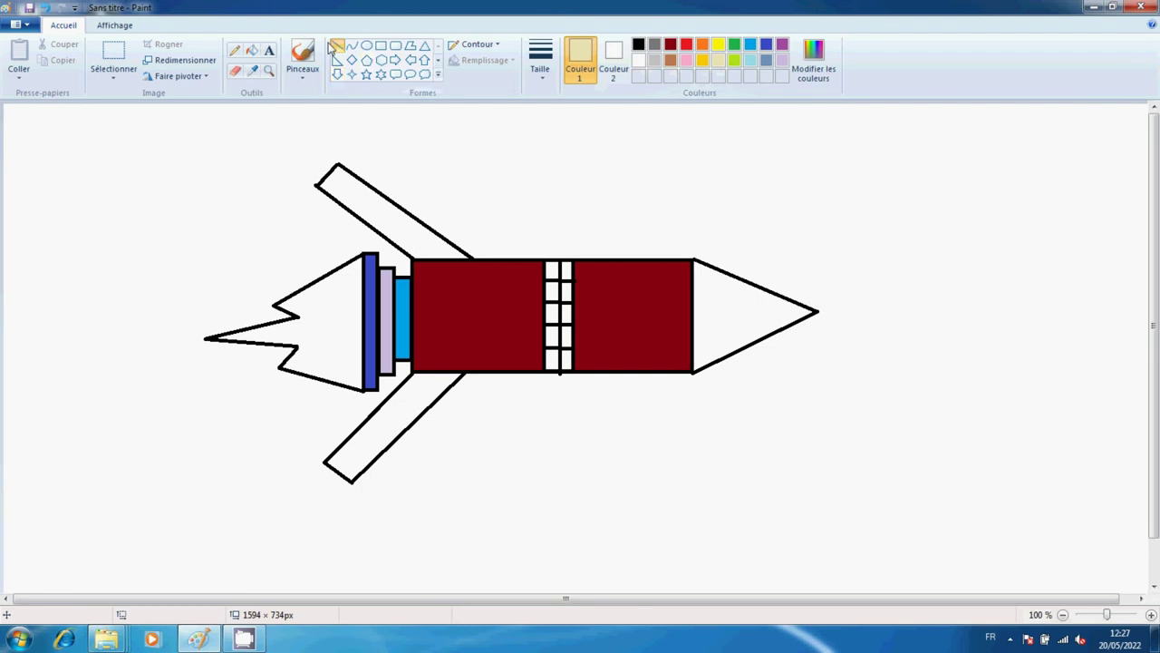
left_click(252, 52)
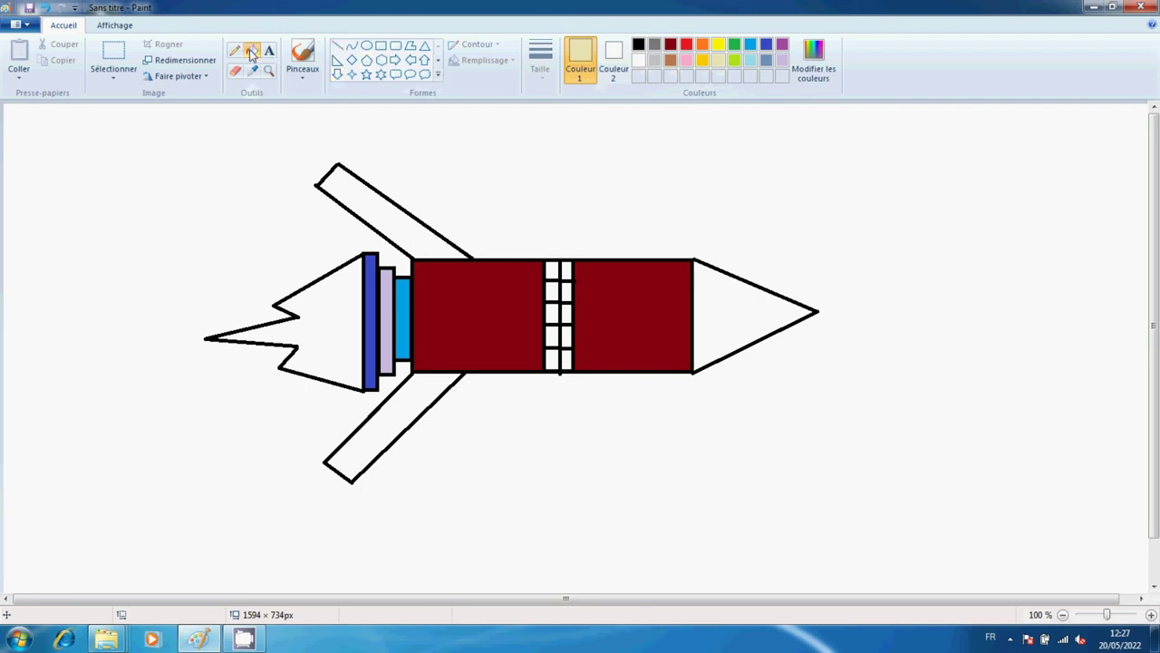
left_click(386, 210)
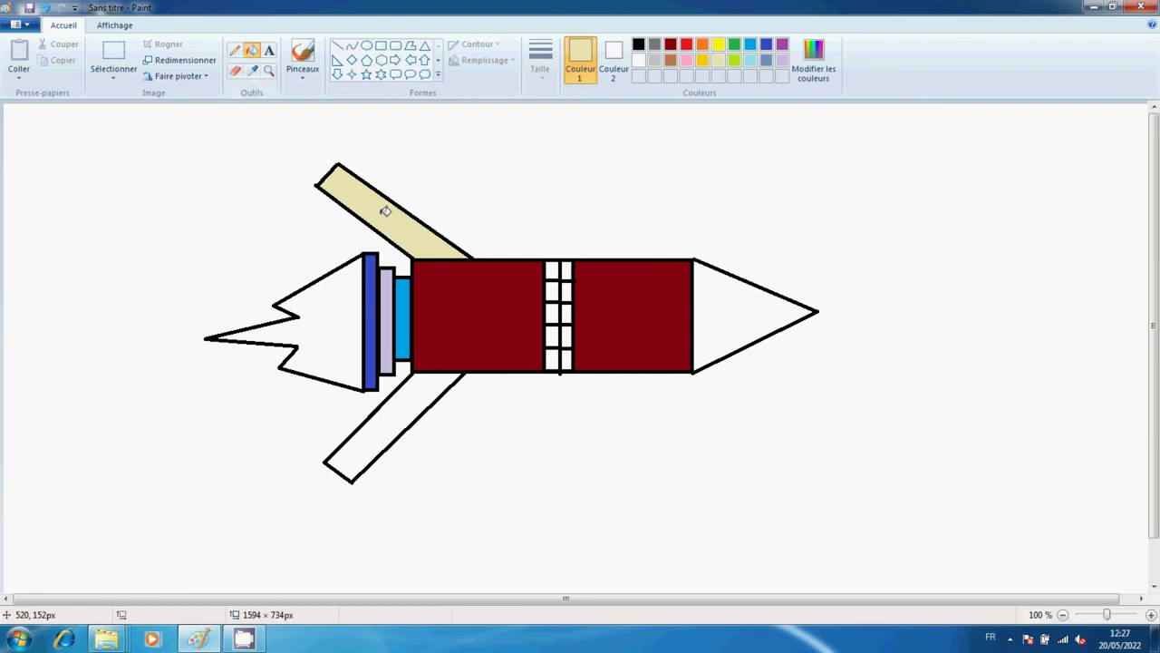
left_click(341, 311)
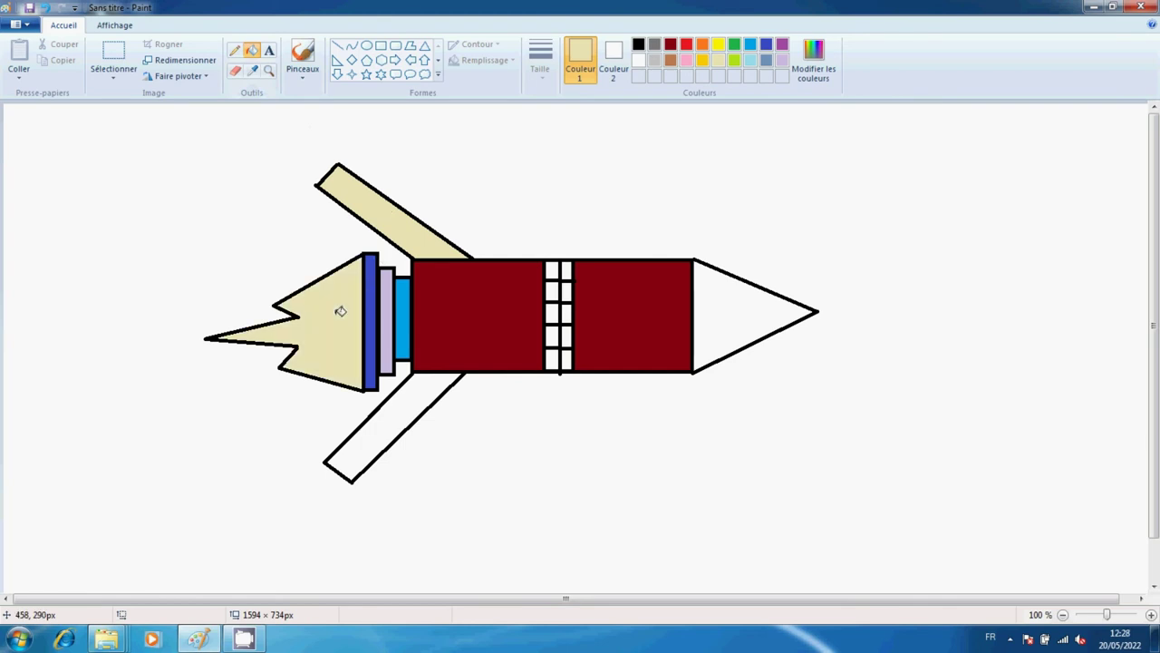
left_click(383, 429)
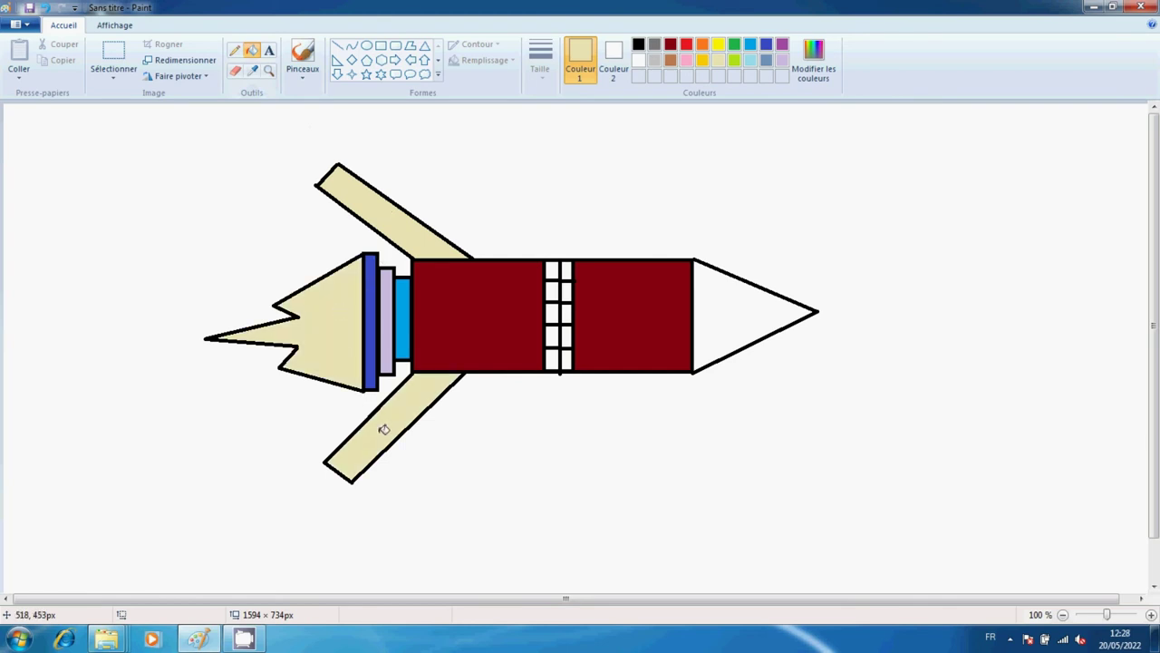
left_click(751, 45)
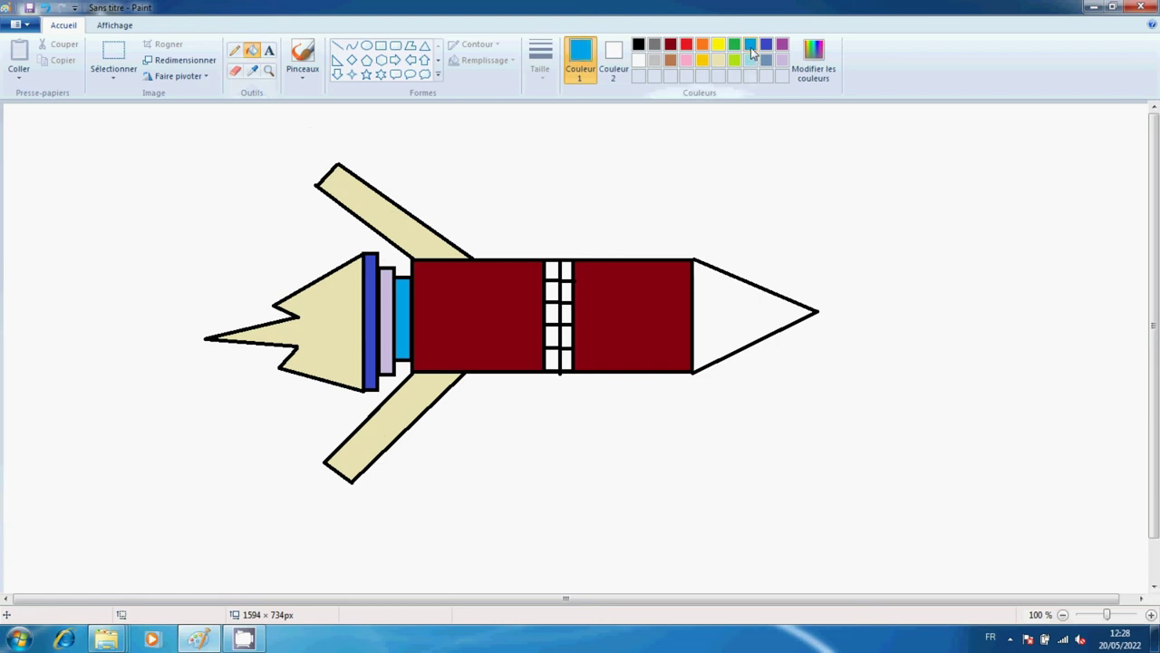
left_click(728, 301)
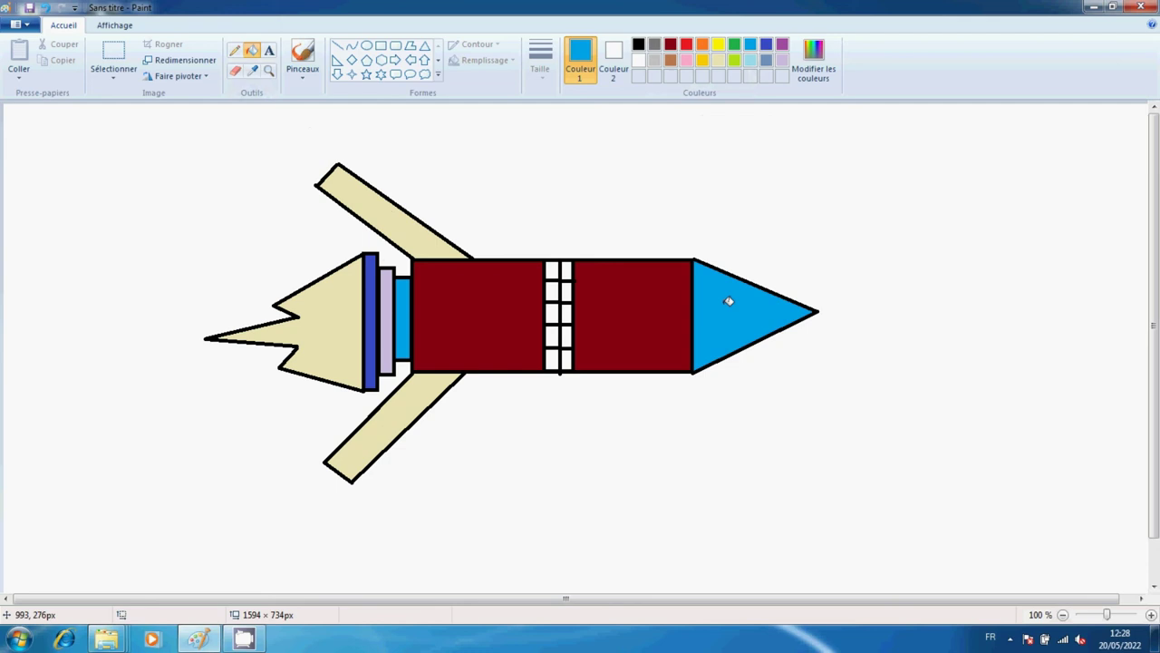
Fill alternating cells of the white band with dark red to make a checkerboard, starting with the top-left cell.
left_click(673, 47)
left_click(553, 268)
left_click(566, 291)
left_click(554, 314)
left_click(568, 336)
left_click(554, 362)
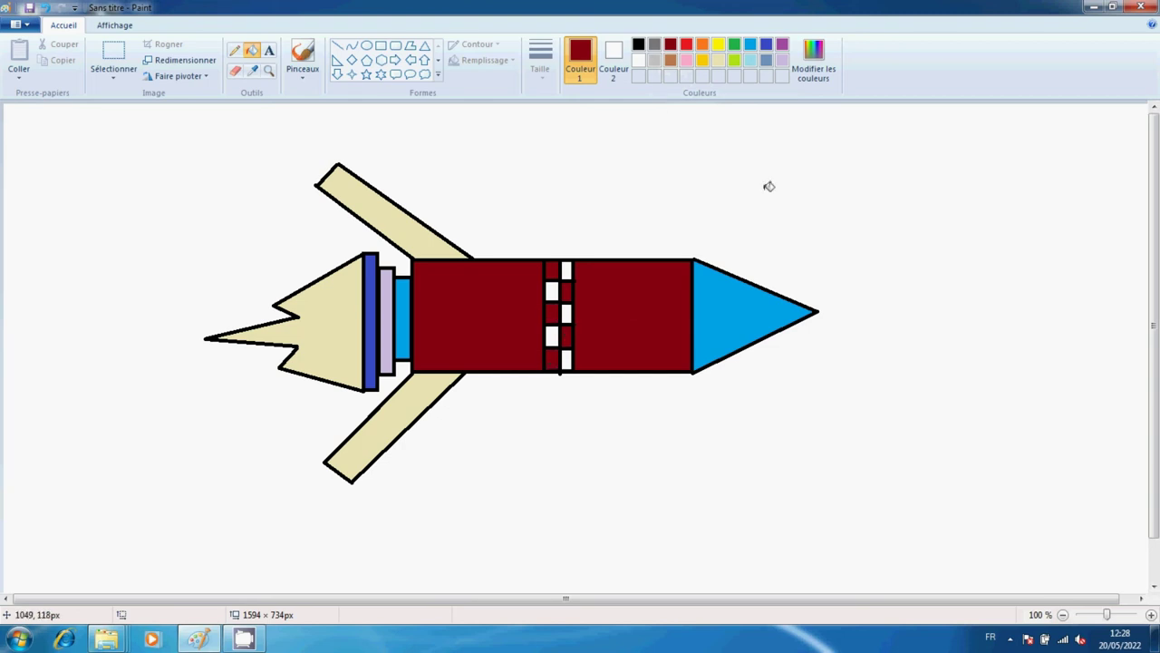